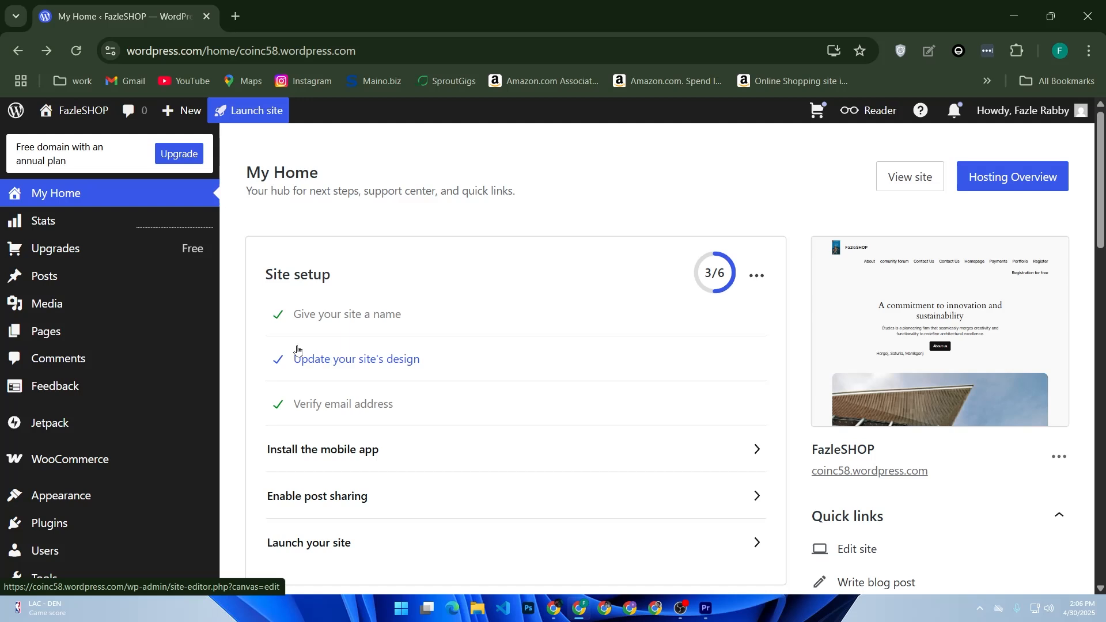
Step: Search the plugins marketplace for "elementor" and open the details of the Elementor Website Builder plugin
mouse_move(46, 545)
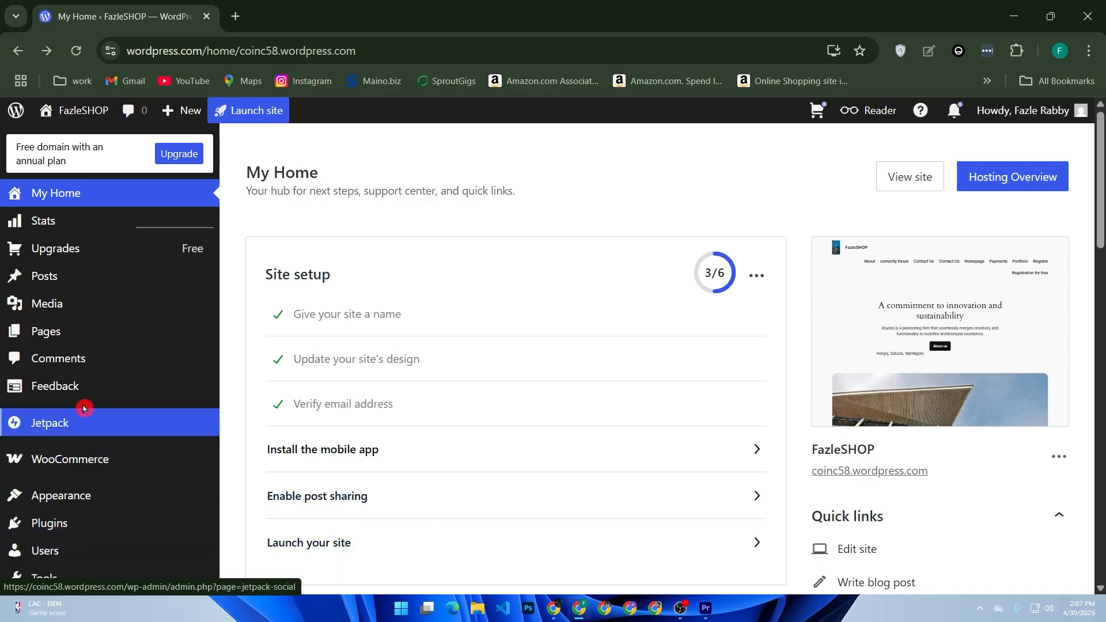
scroll(40, 415, down, 2)
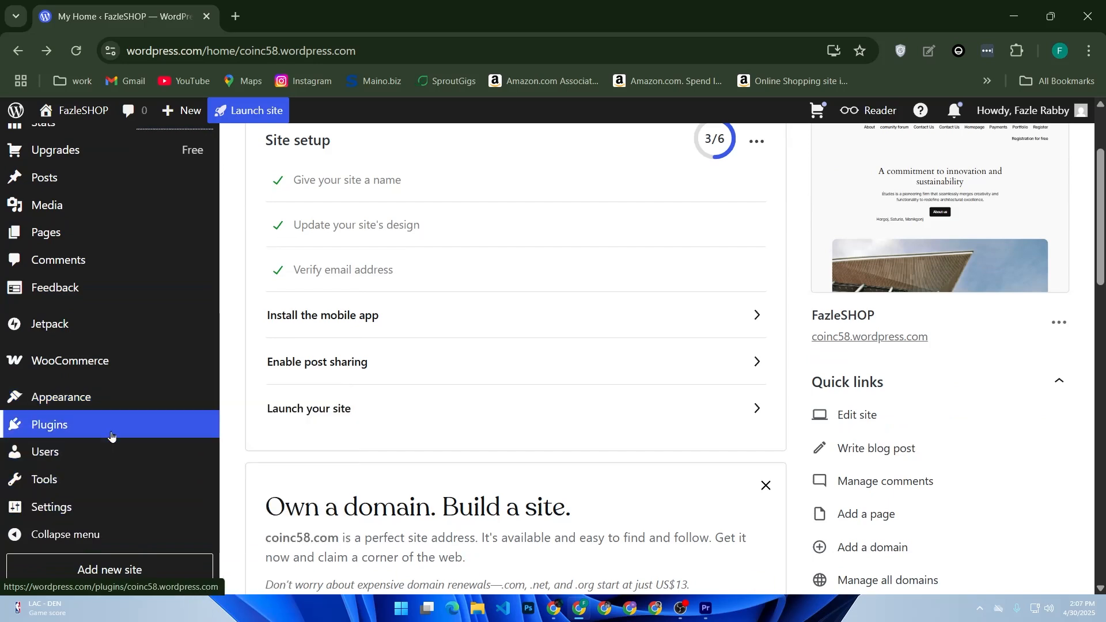
click(51, 426)
click(427, 236)
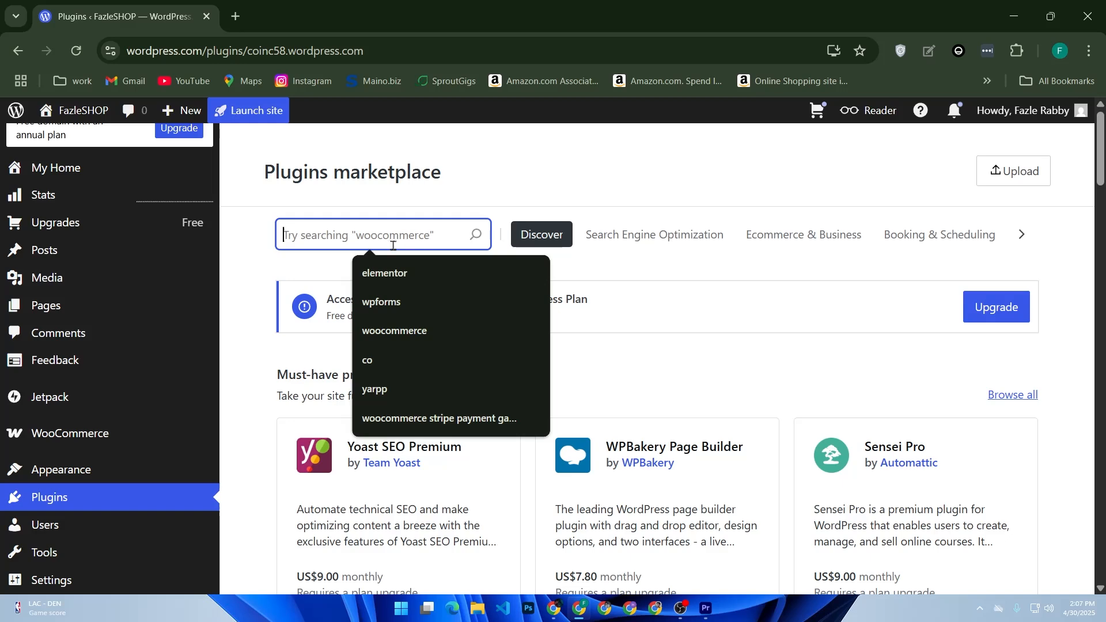
click(409, 276)
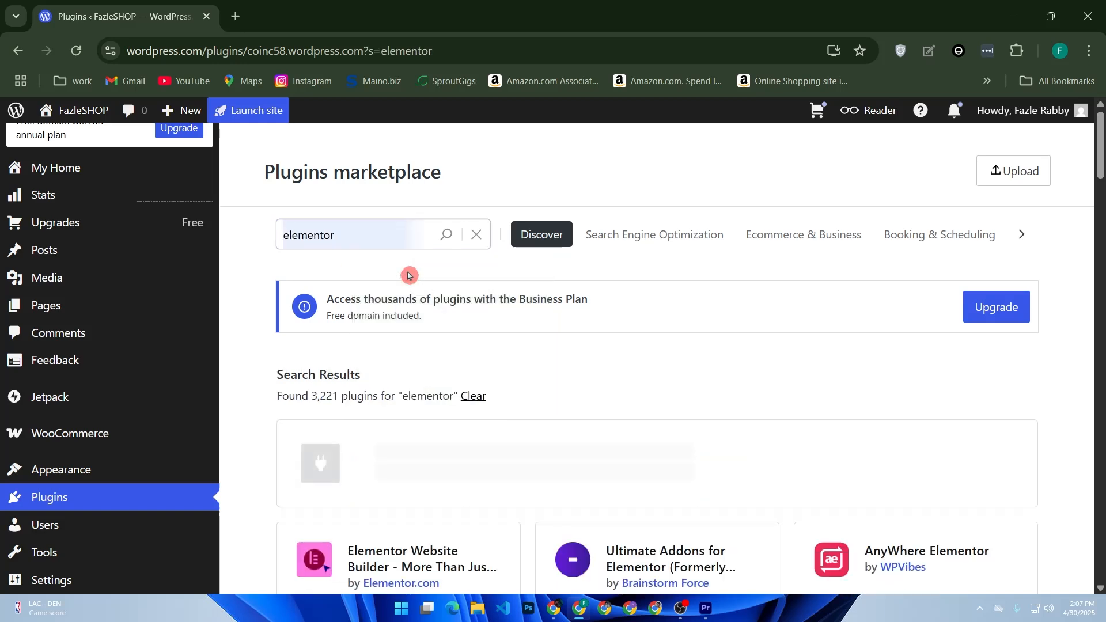
scroll(600, 265, down, 3)
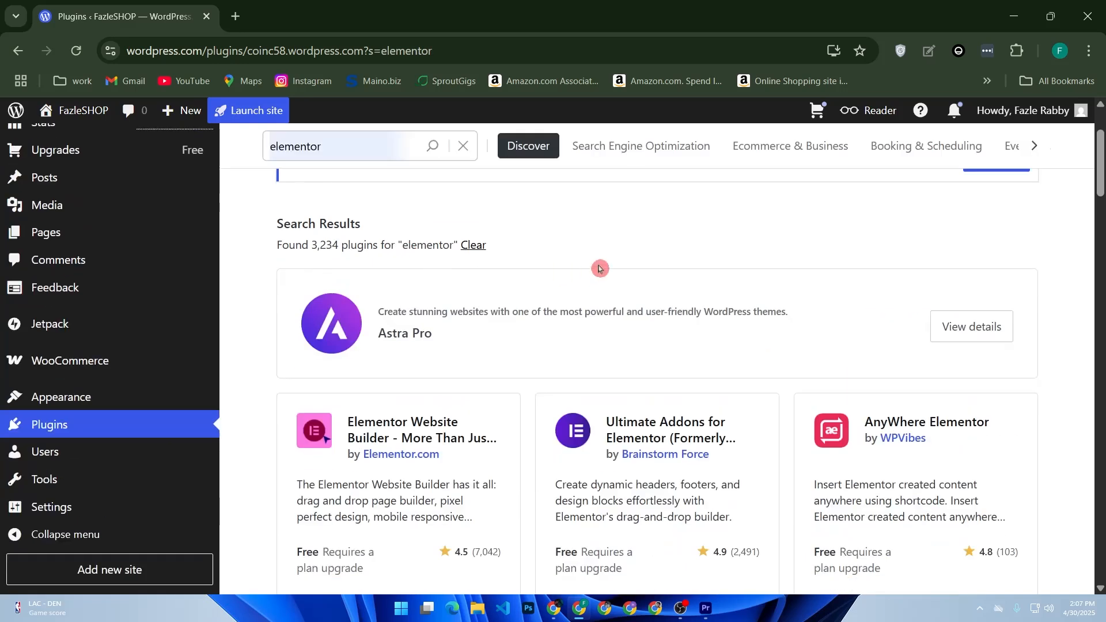
click(433, 433)
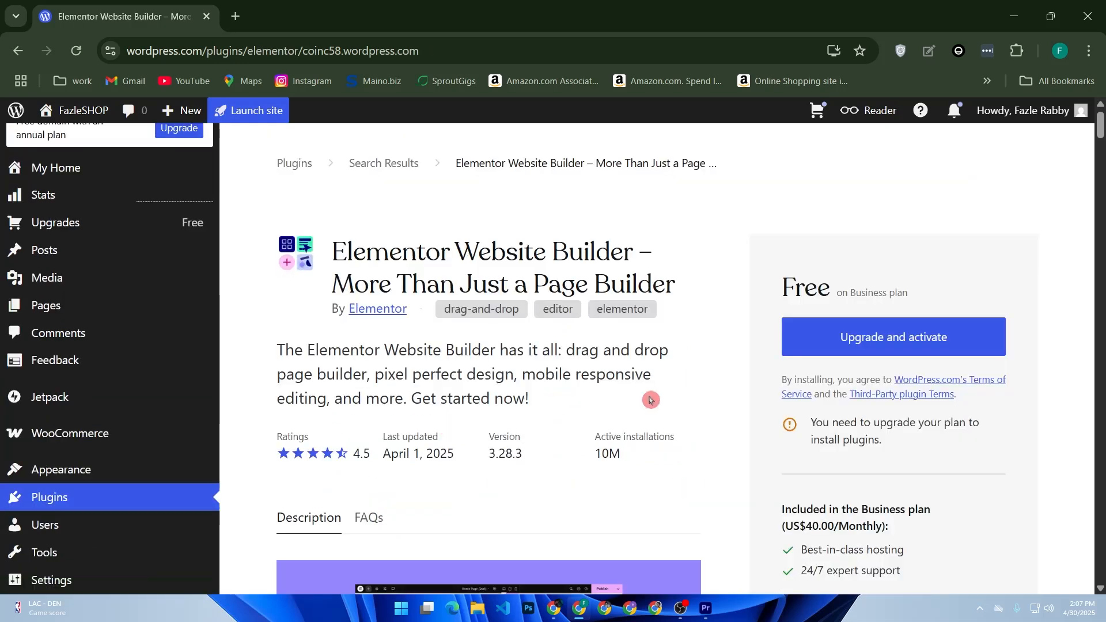
Step: View the notice for upgrading and activating the Elementor plugin, and close it without upgrading
scroll(876, 299, down, 2)
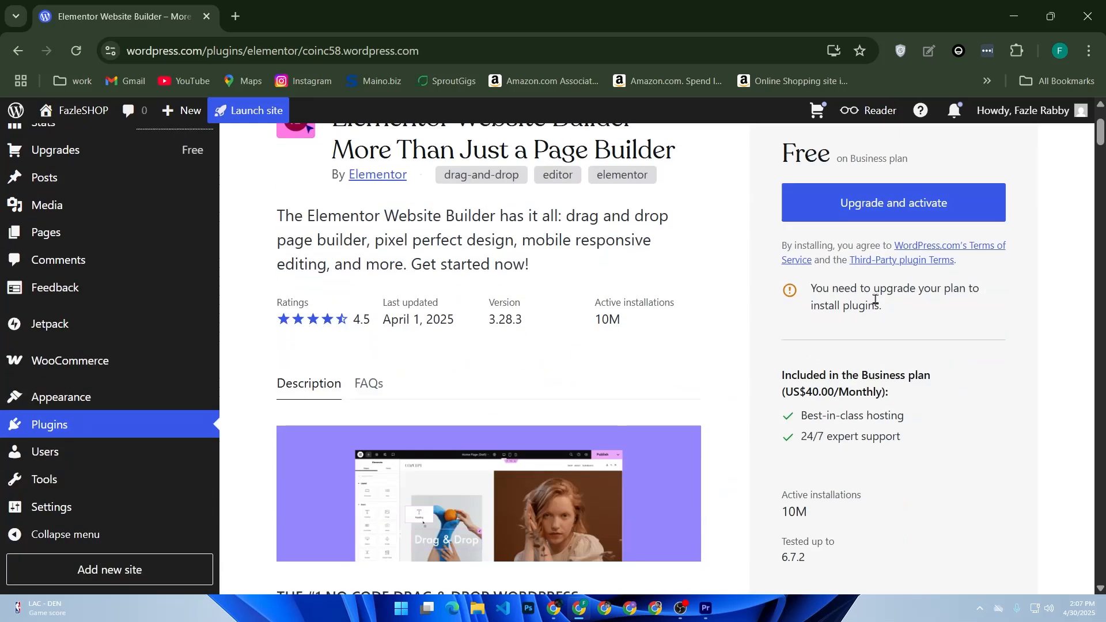
click(882, 216)
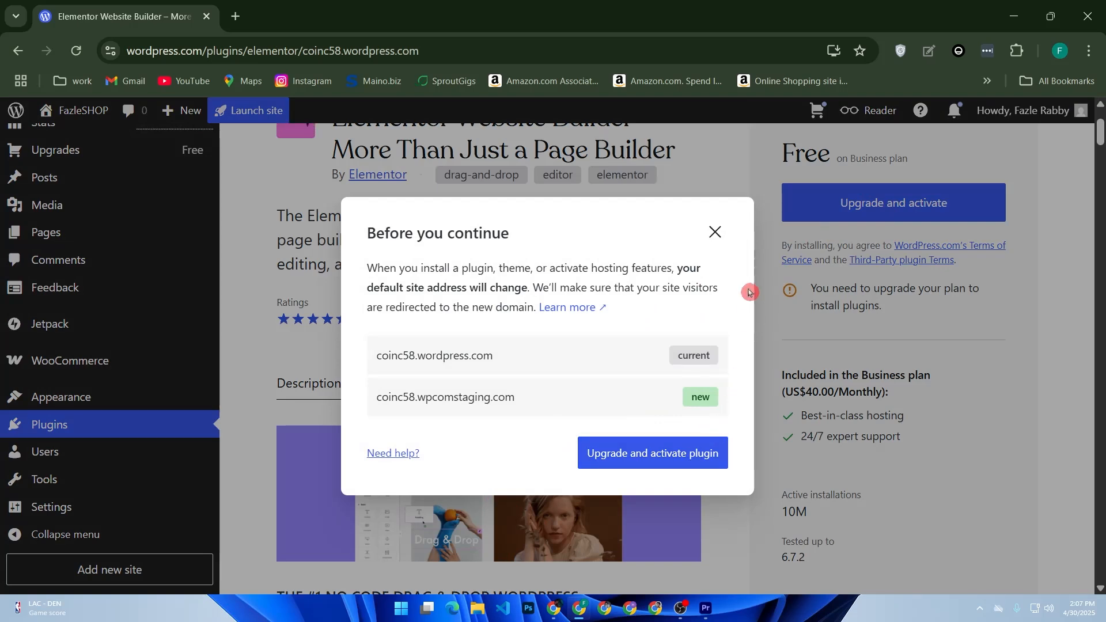
click(716, 231)
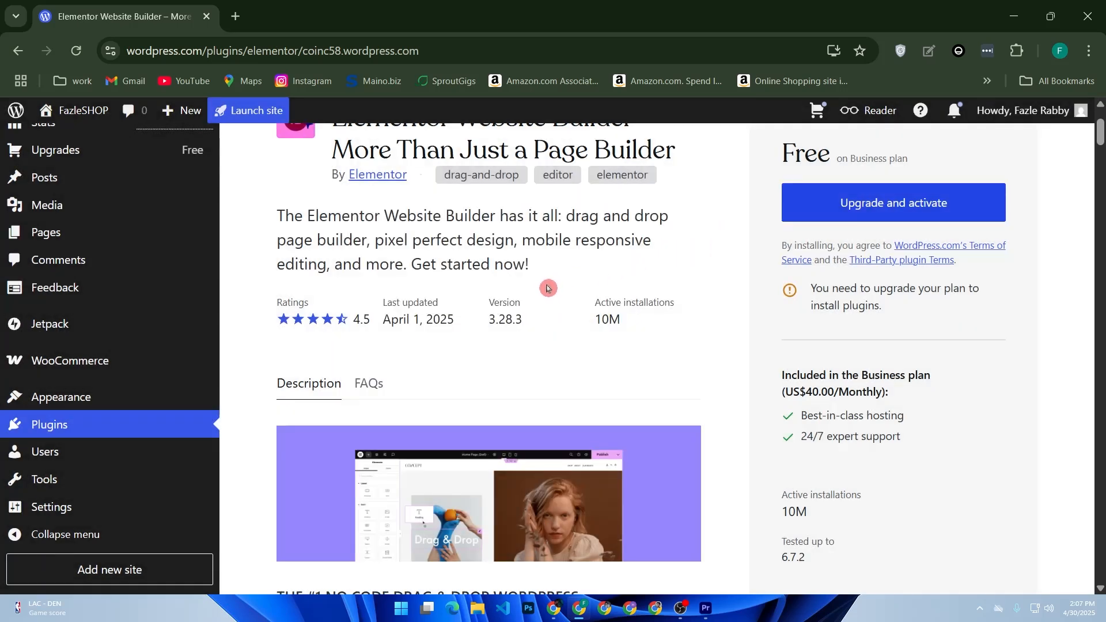
Step: Search the site's theme library for "hello elenmentor theme" and check the results
click(138, 410)
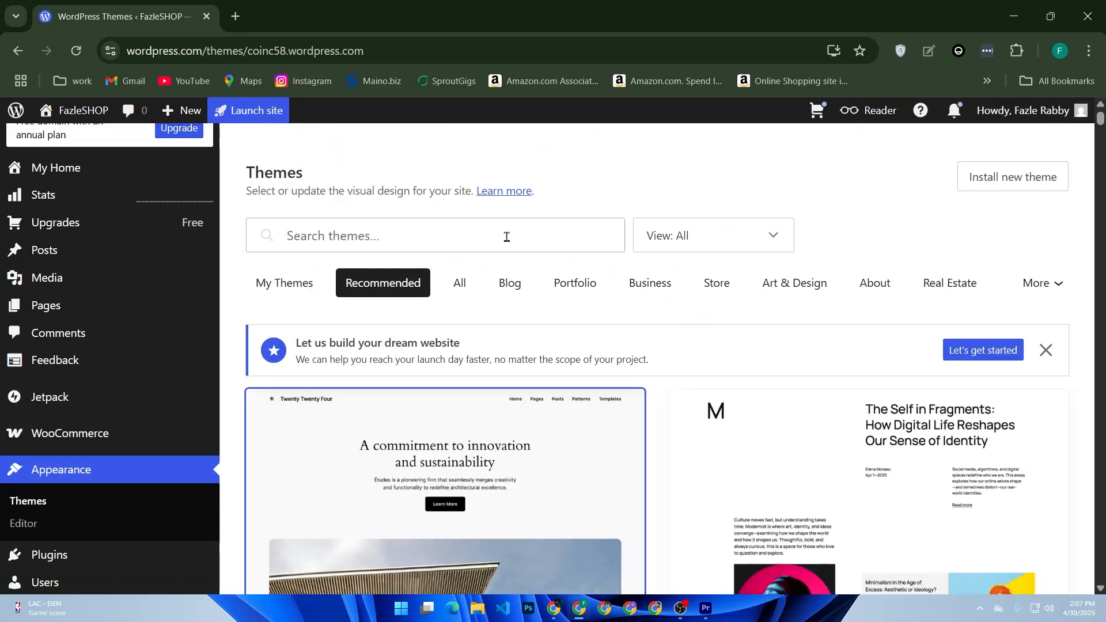
click(507, 237)
text(hello elen)
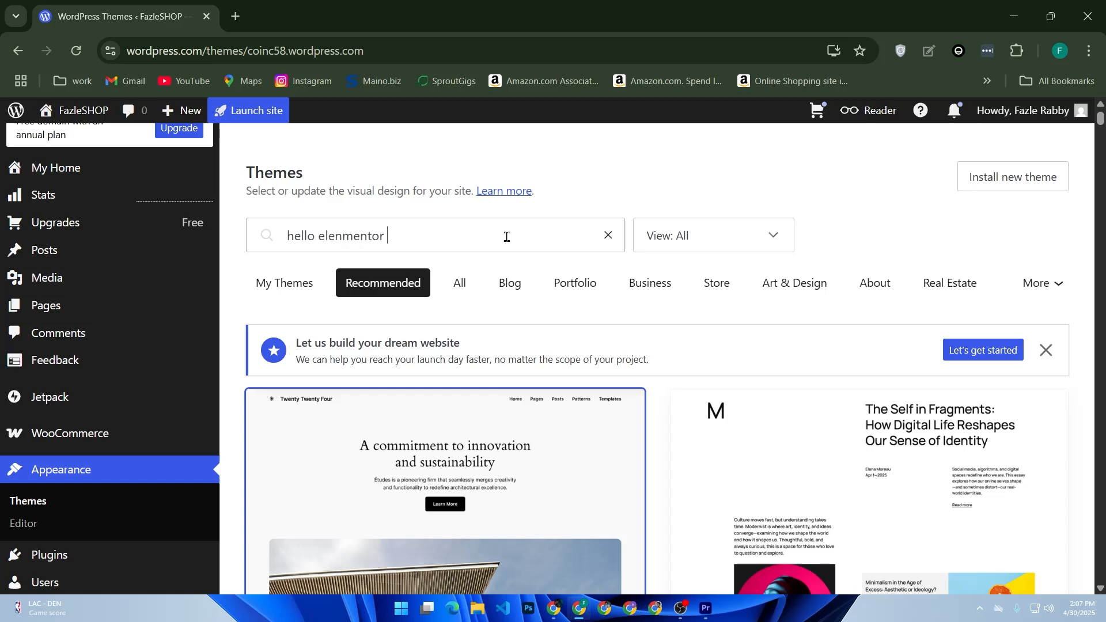
text(me)
key(Return)
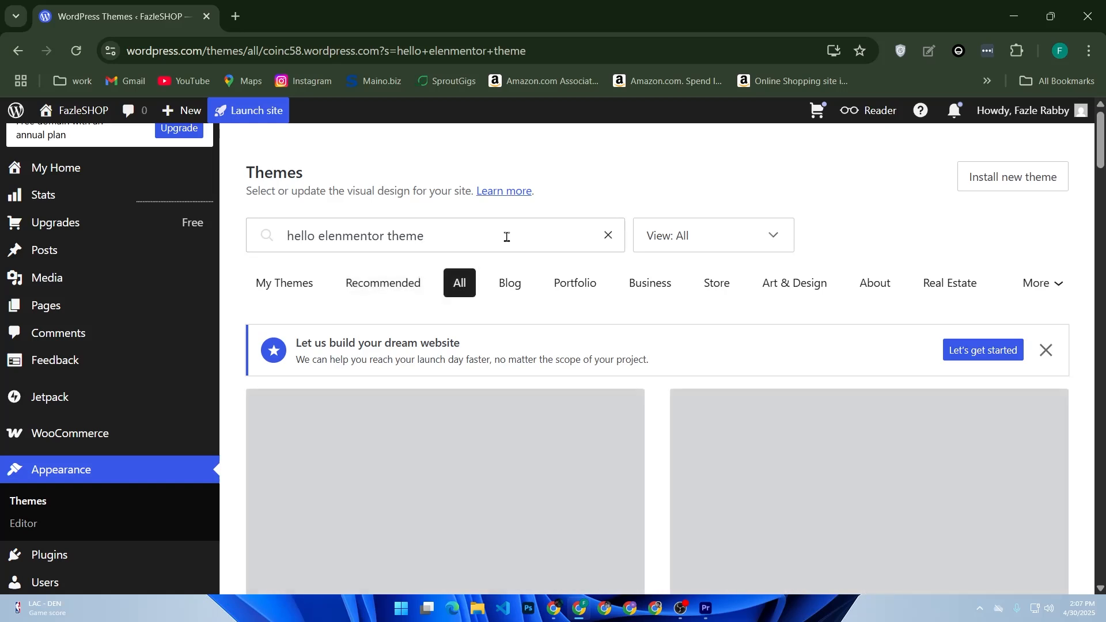
scroll(507, 238, down, 3)
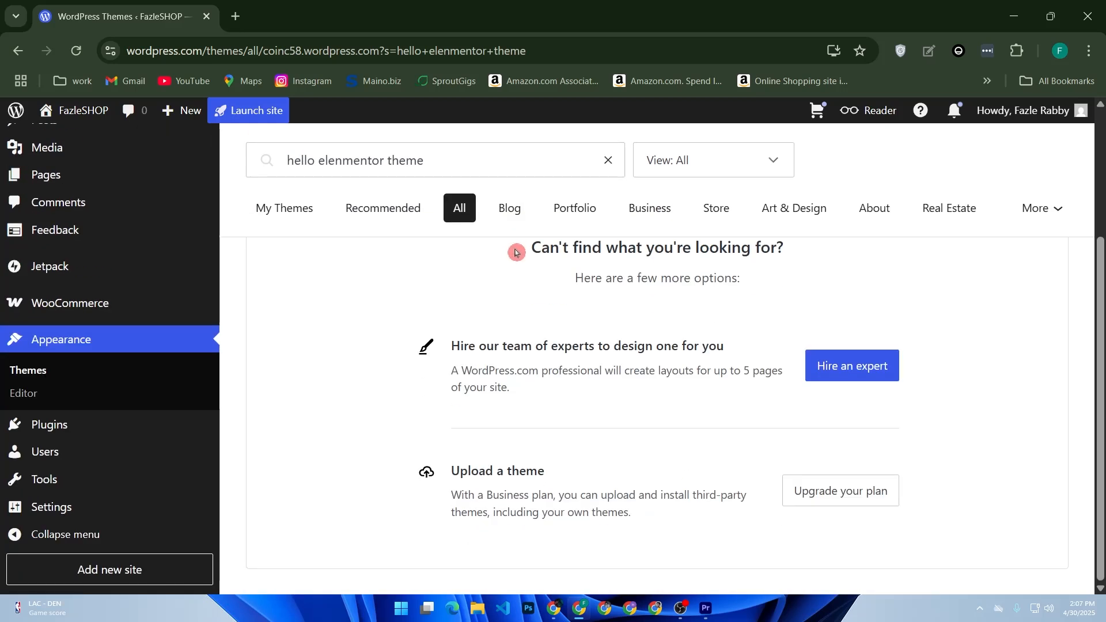
scroll(517, 252, up, 3)
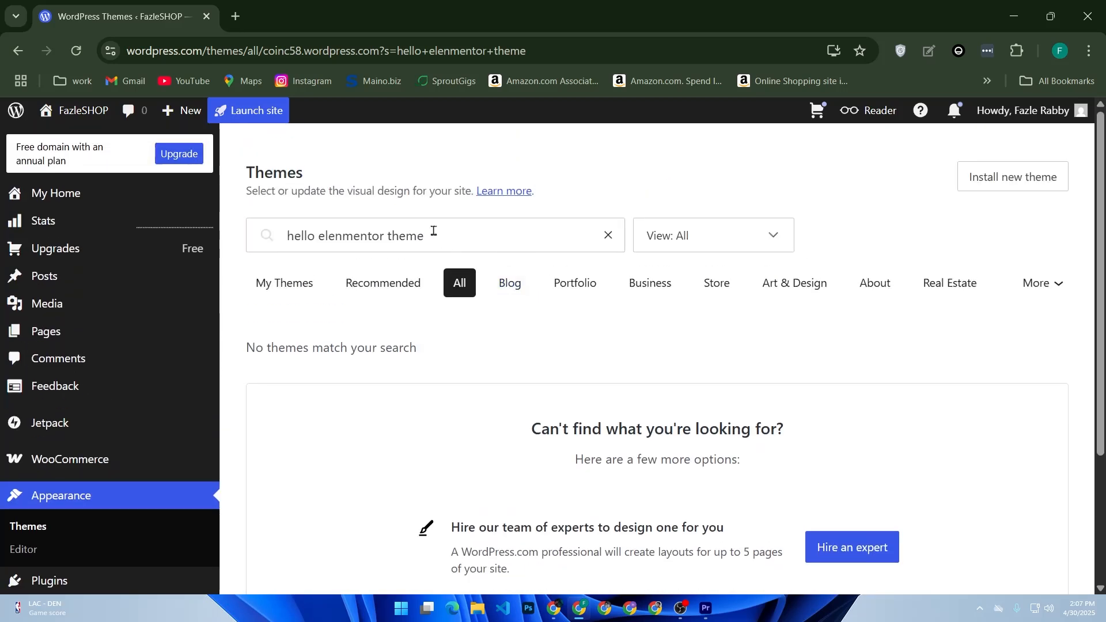
Step: Search the themes for "astra" instead and open the details of the Astra theme
drag(470, 250, 252, 249)
text(astra)
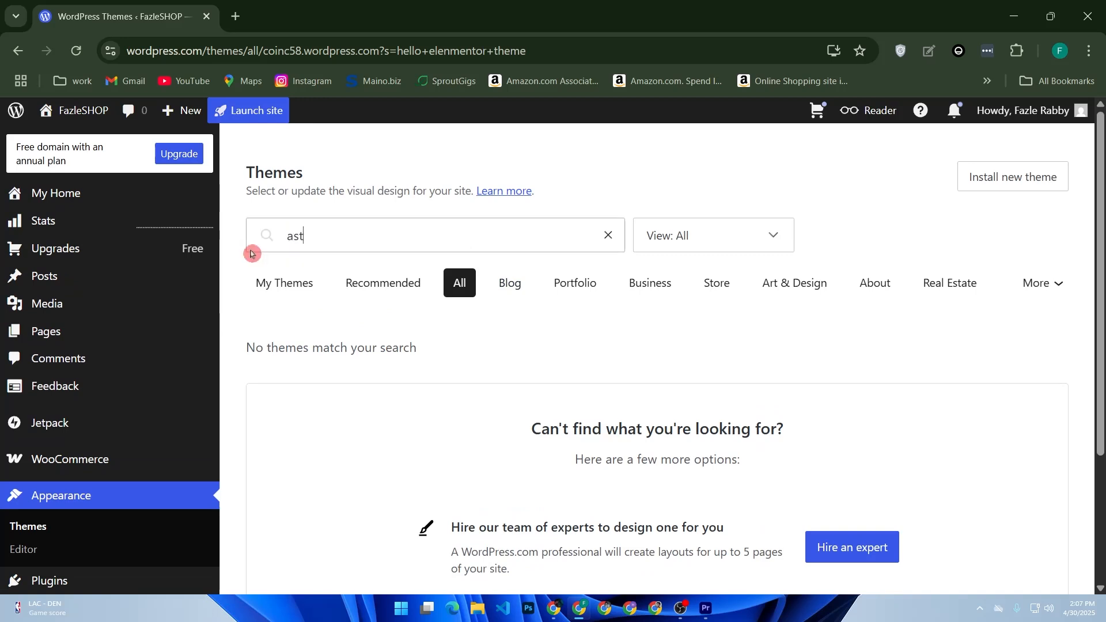
scroll(544, 269, down, 3)
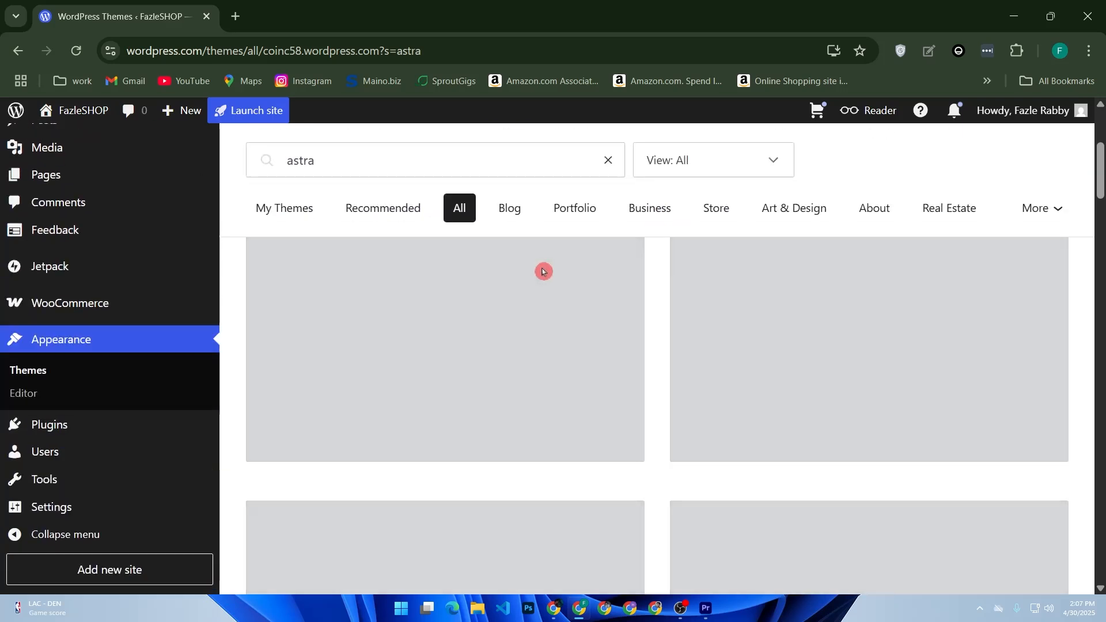
click(422, 349)
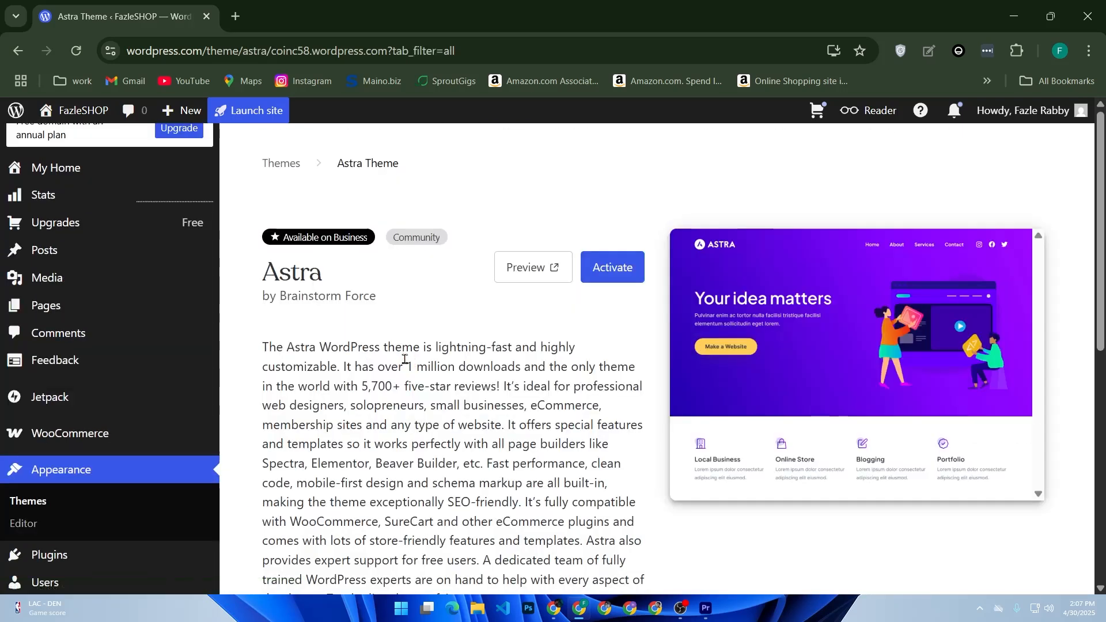
Step: Preview the Astra theme's demo site, look through its homepage sections, and return to the theme's details
click(529, 267)
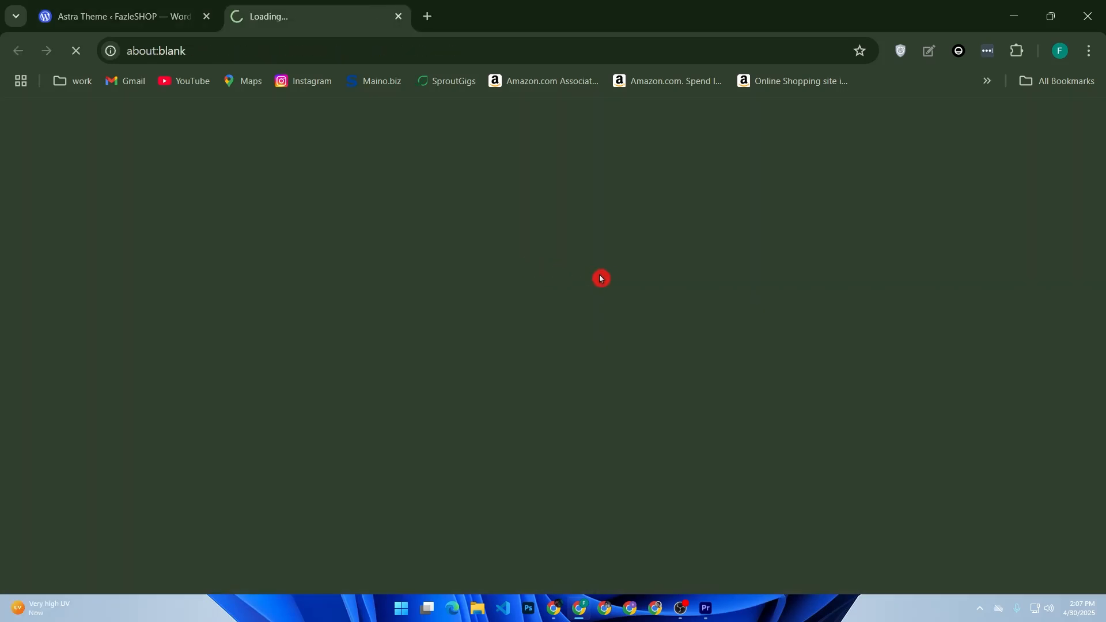
scroll(611, 280, down, 8)
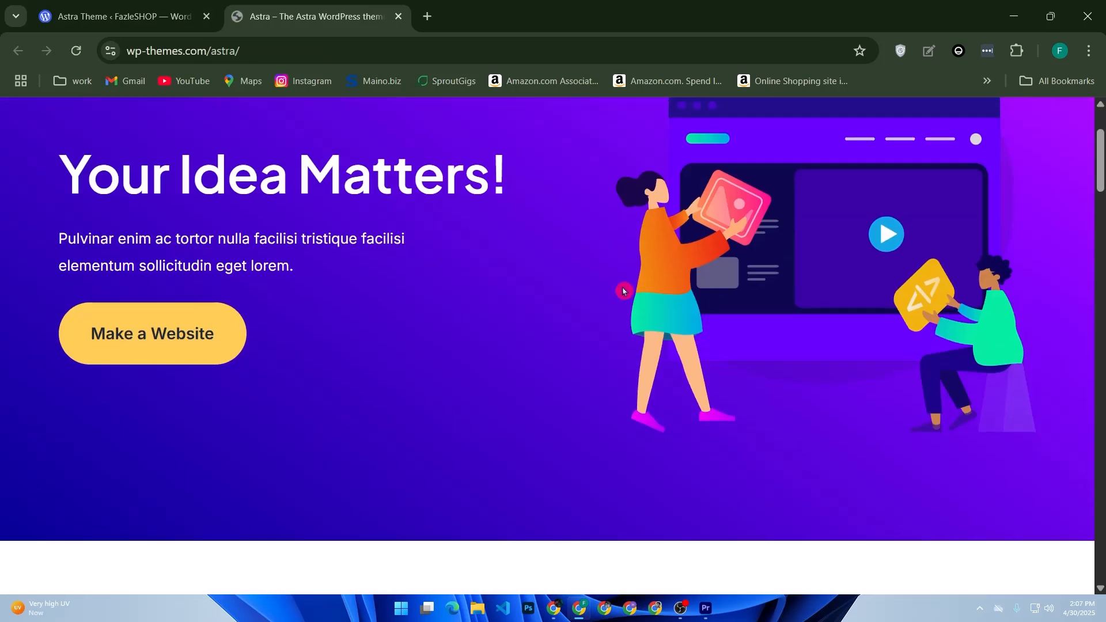
scroll(633, 299, down, 10)
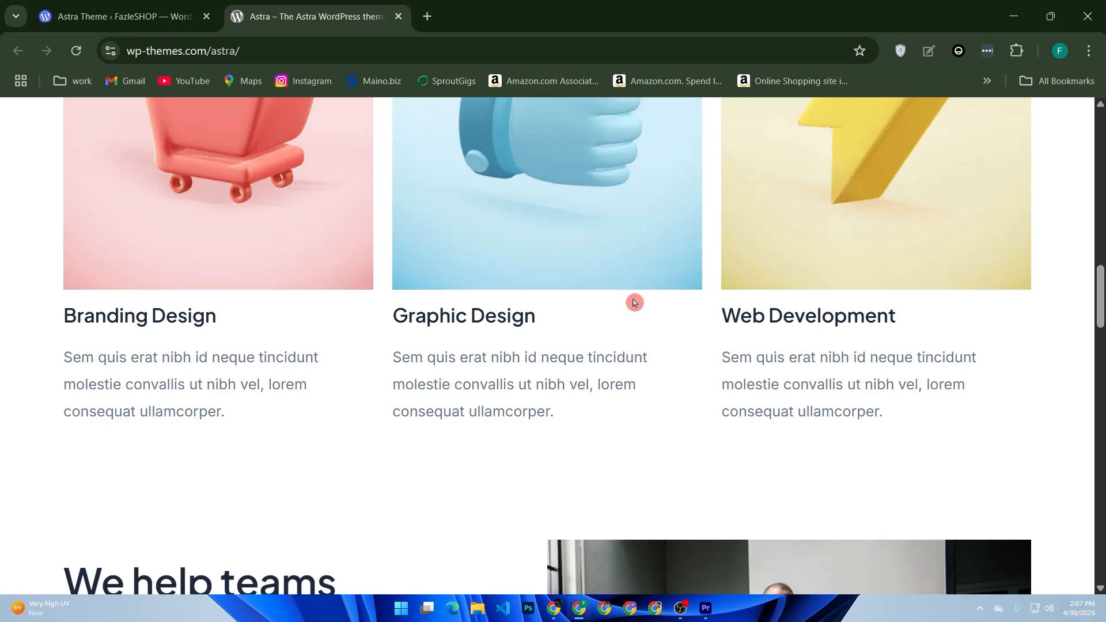
click(45, 9)
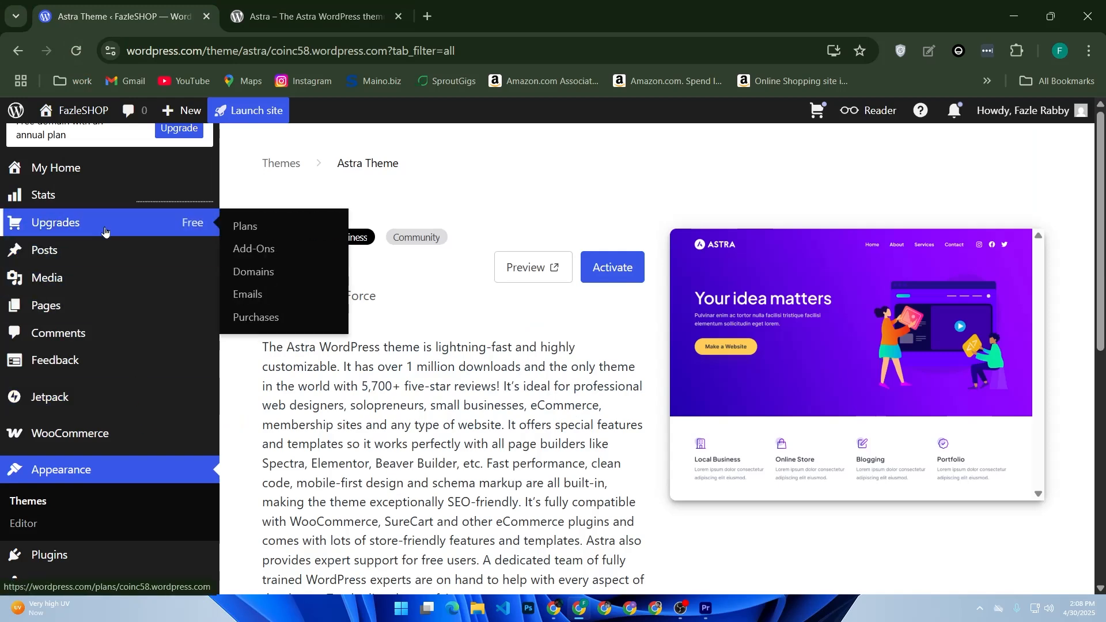
Step: Add a new page to the site without a starter pattern and title it "Blog"
click(50, 312)
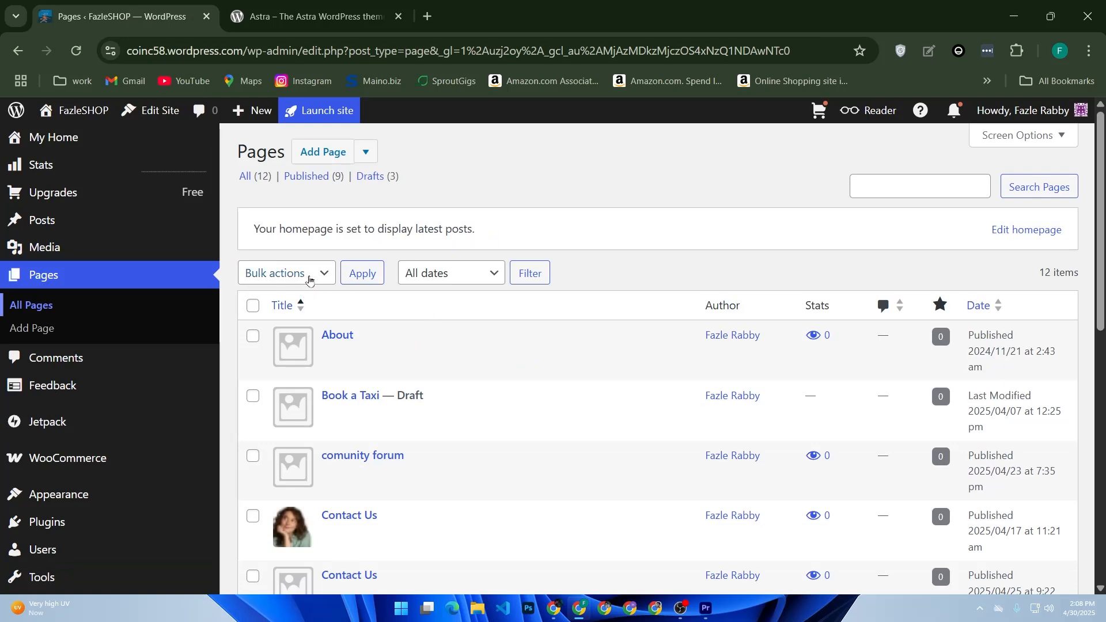
click(343, 151)
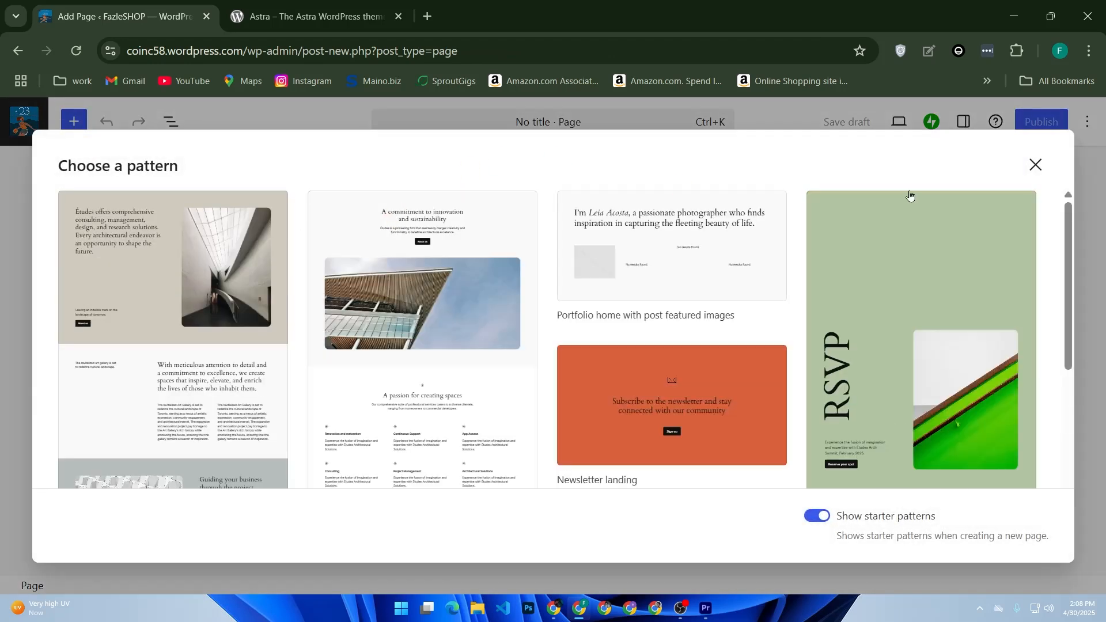
click(1036, 164)
click(327, 241)
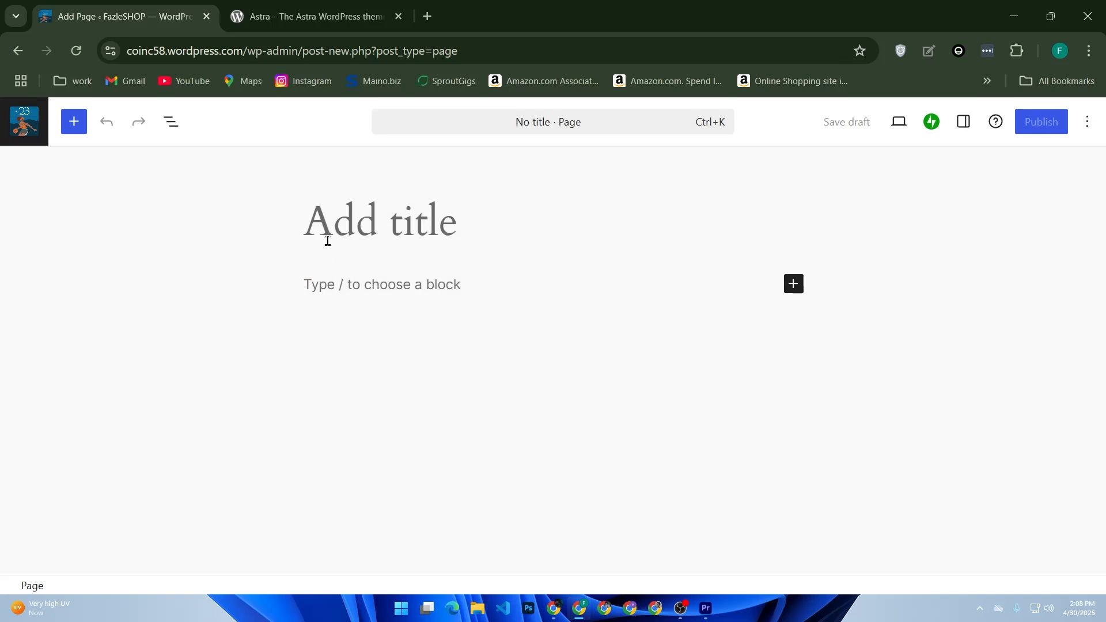
text(Blog)
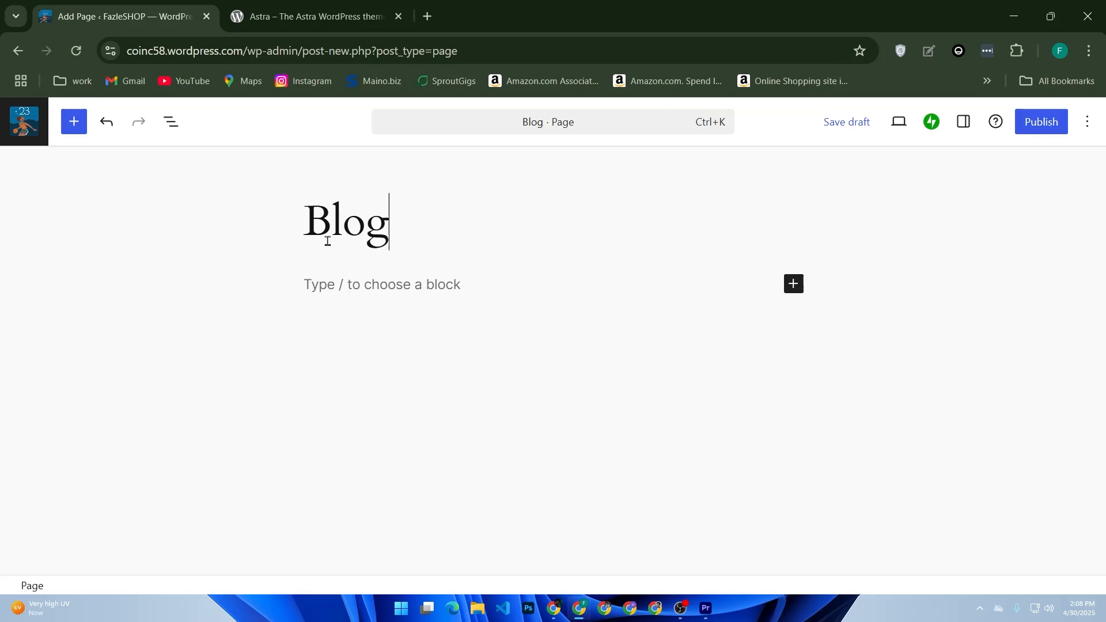
Step: Publish the Blog page with public visibility and return to the list of all pages
click(1032, 122)
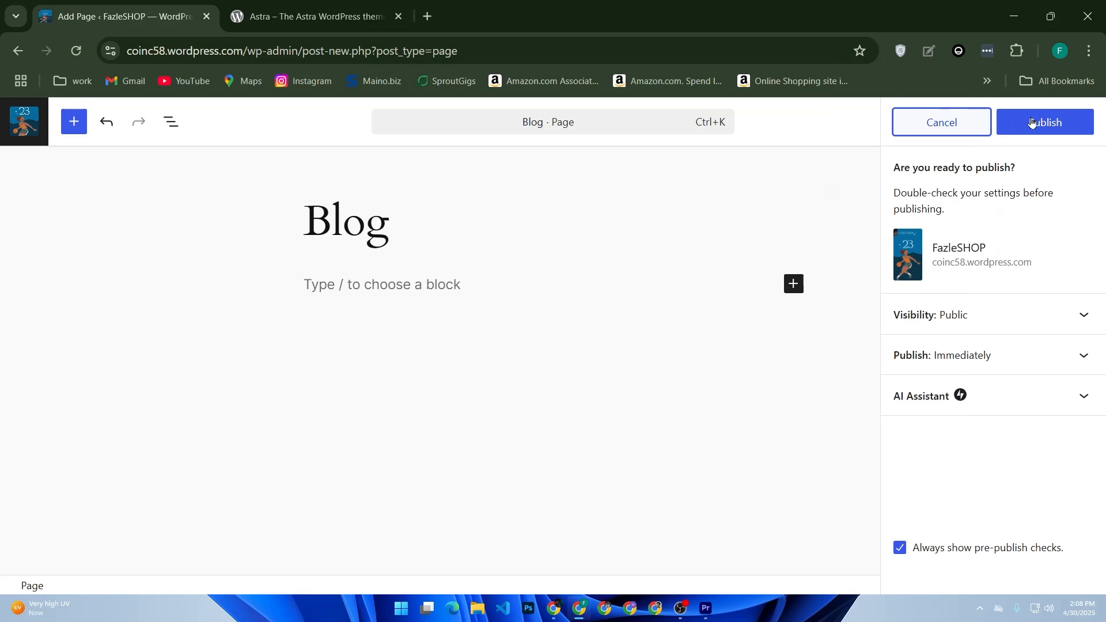
click(1031, 122)
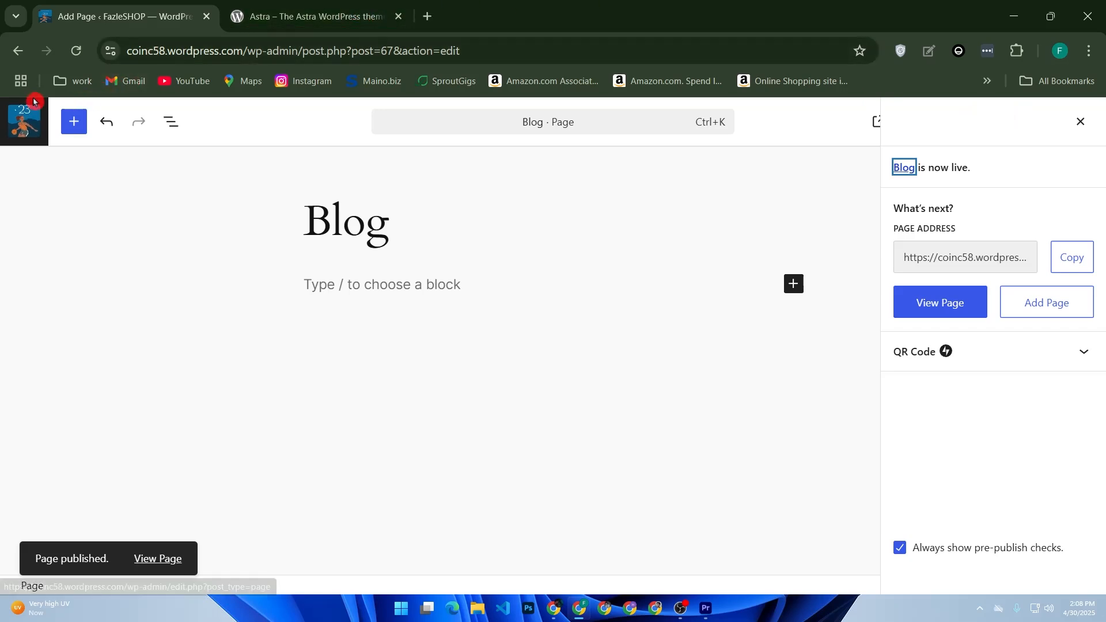
click(29, 126)
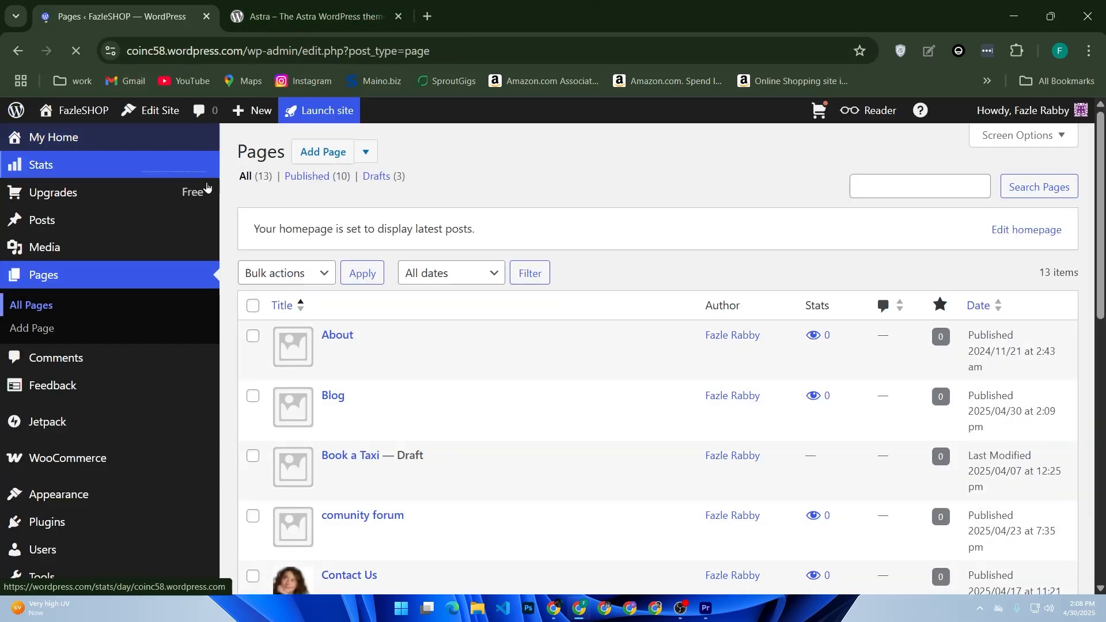
Step: Open the site's Reading settings and examine the homepage display, feed, site visibility and related posts options
scroll(143, 439, down, 5)
click(98, 493)
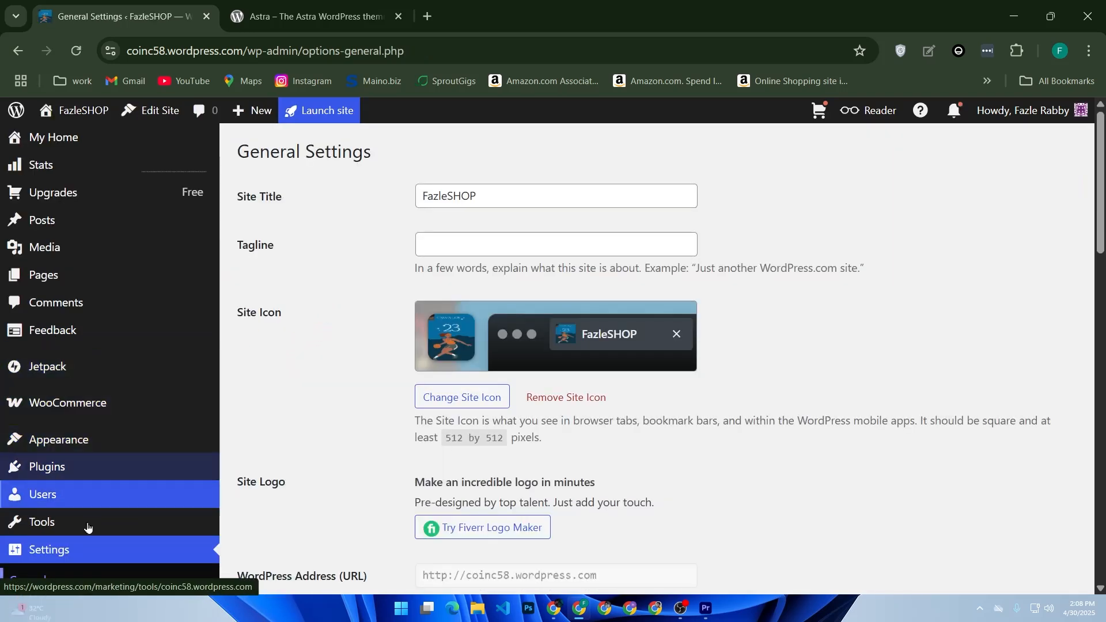
scroll(86, 507, down, 5)
click(96, 361)
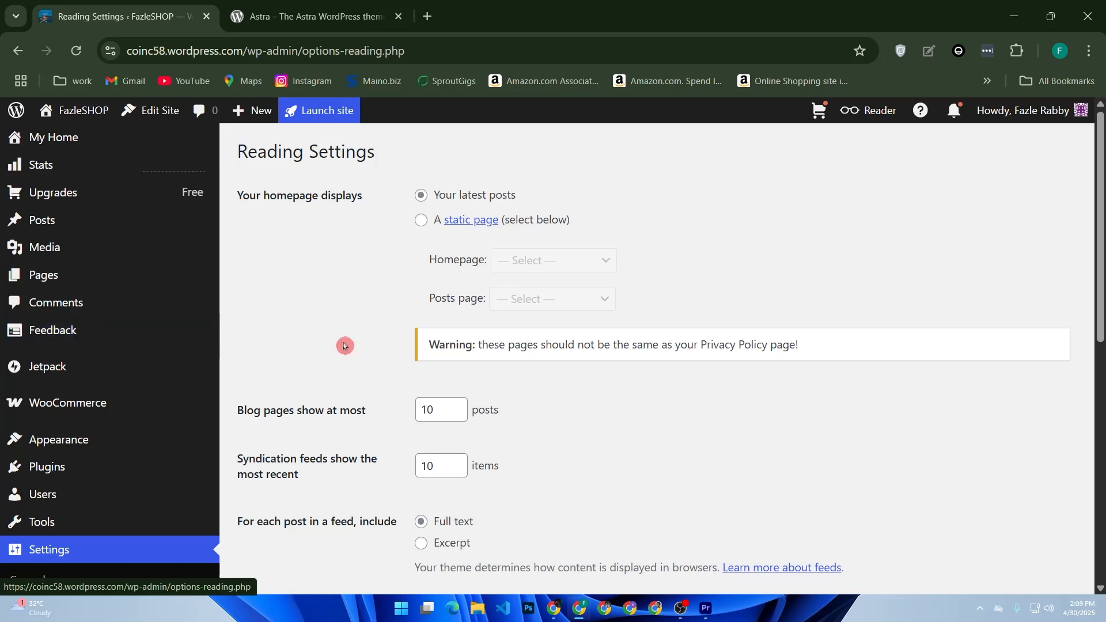
scroll(382, 349, down, 7)
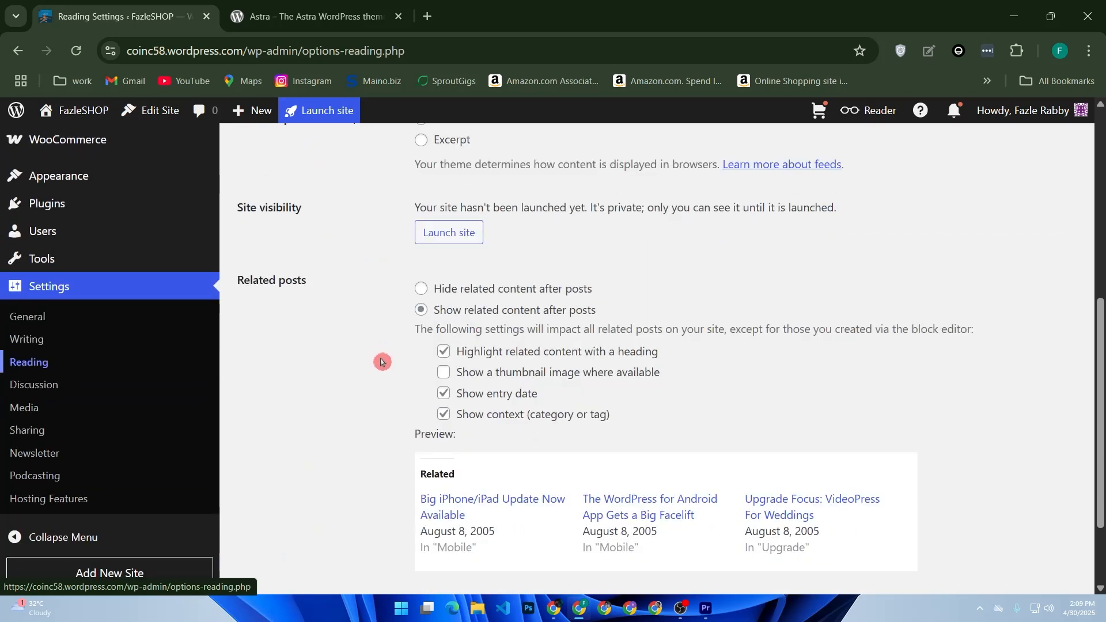
scroll(382, 362, down, 2)
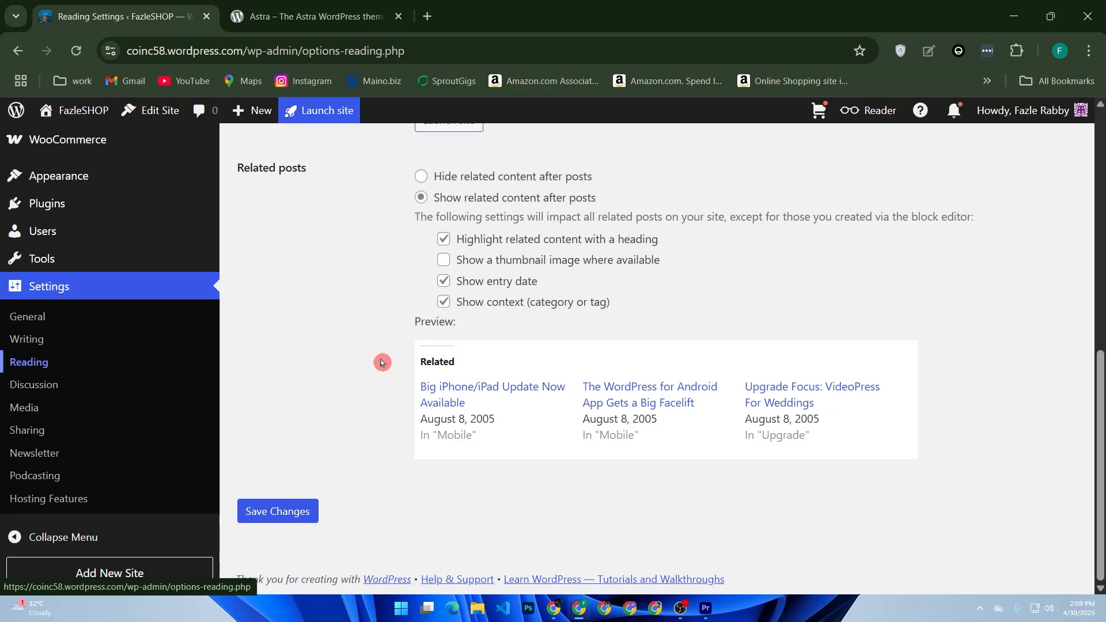
scroll(382, 362, up, 2)
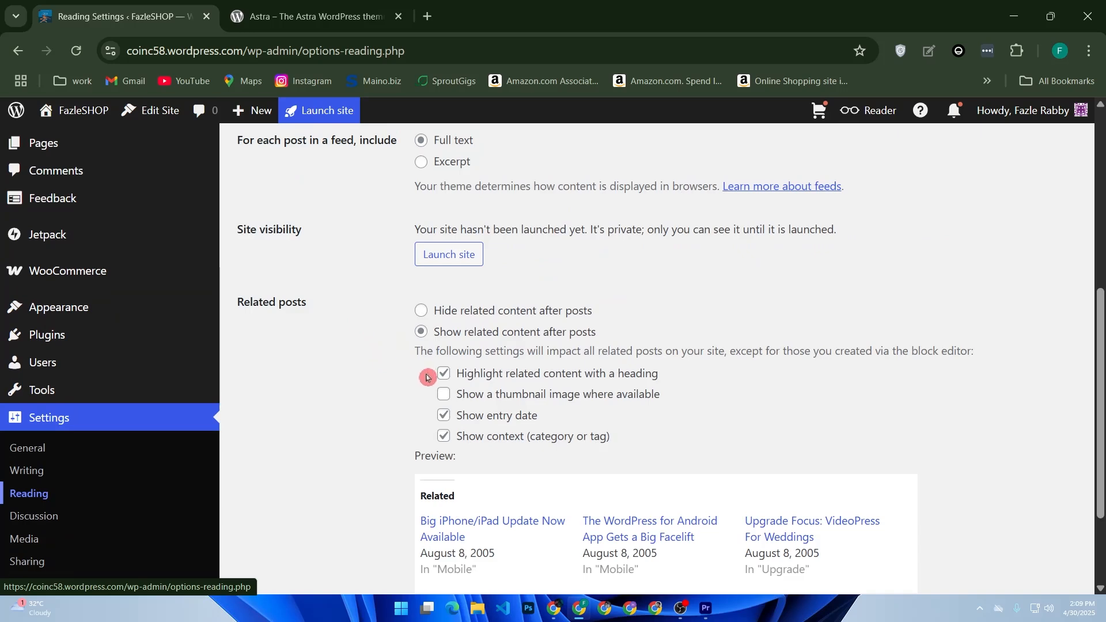
scroll(396, 403, up, 4)
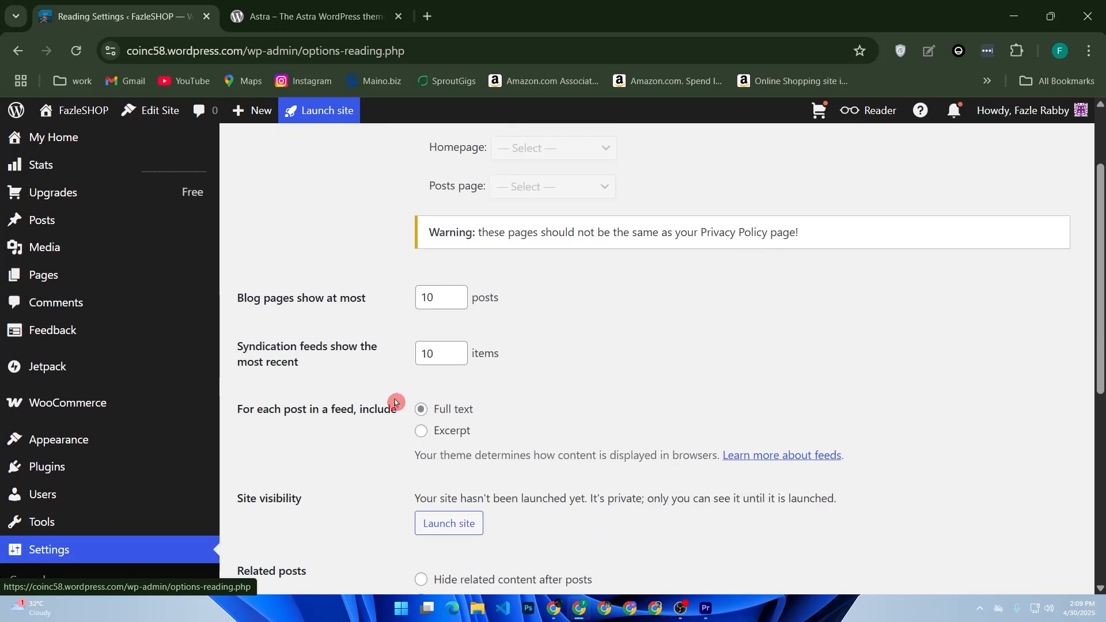
scroll(395, 402, up, 2)
scroll(396, 402, down, 2)
scroll(396, 402, up, 2)
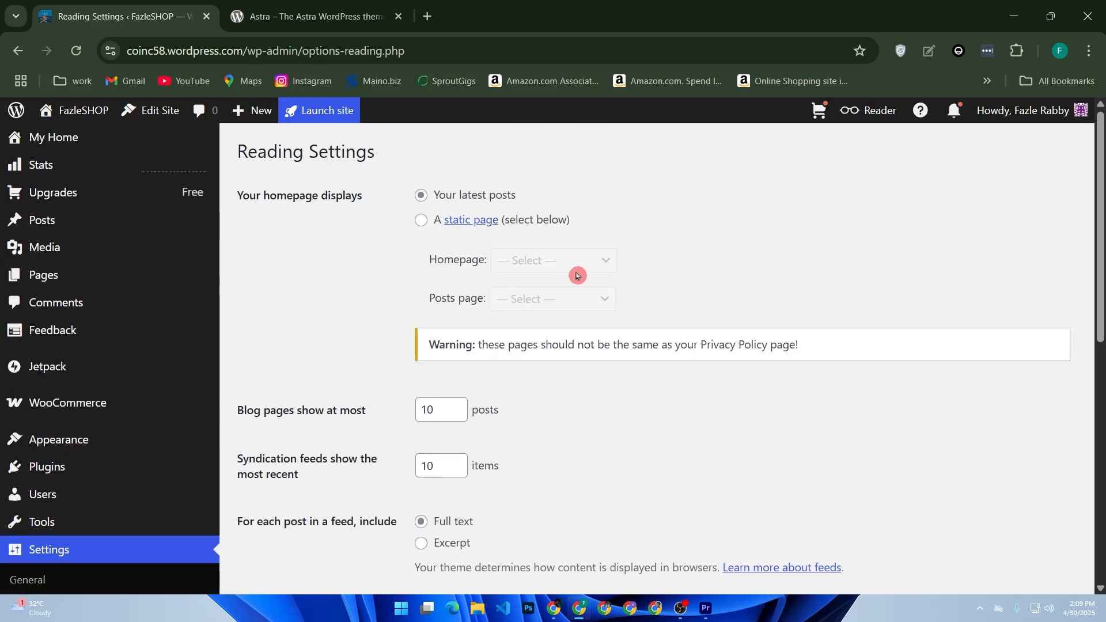
Step: Set the homepage to display a static page, choose Blog as the posts page and save the Reading settings
click(422, 222)
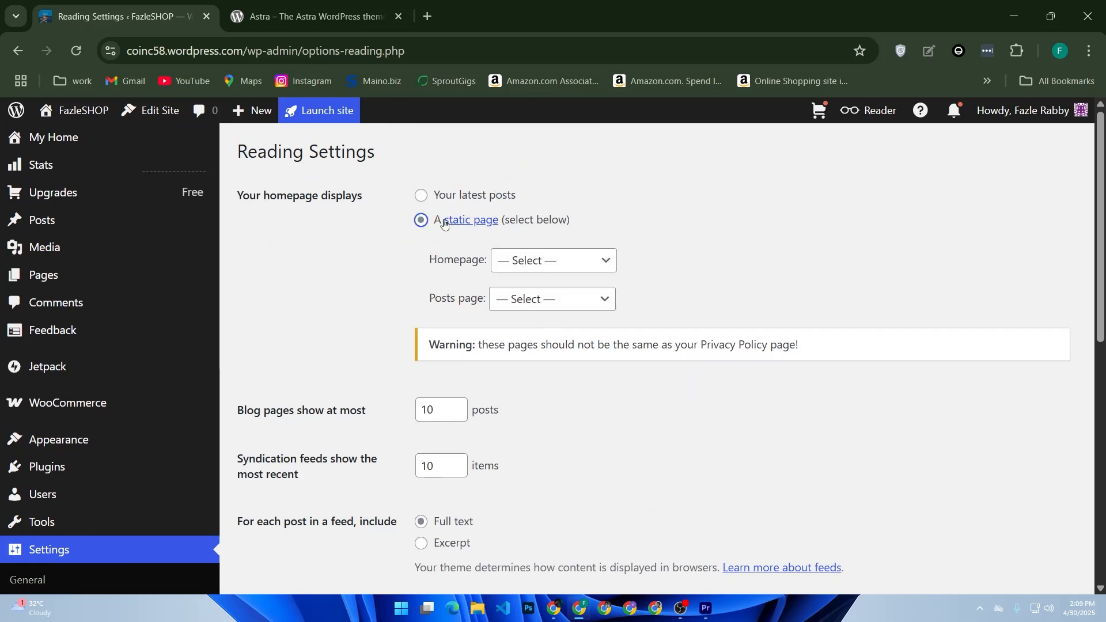
click(569, 299)
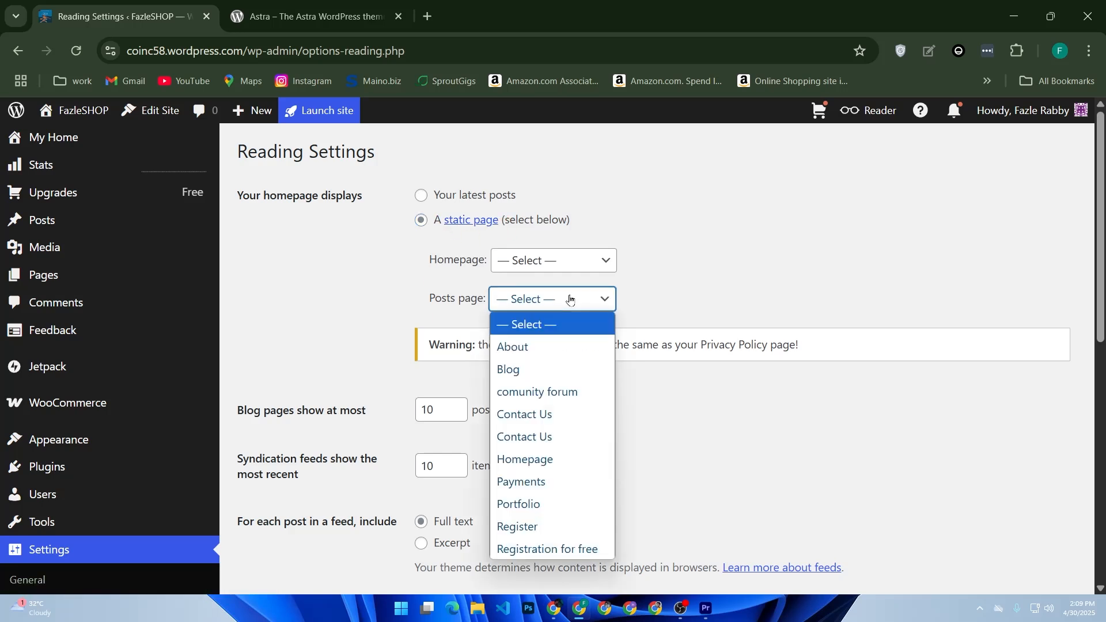
click(552, 379)
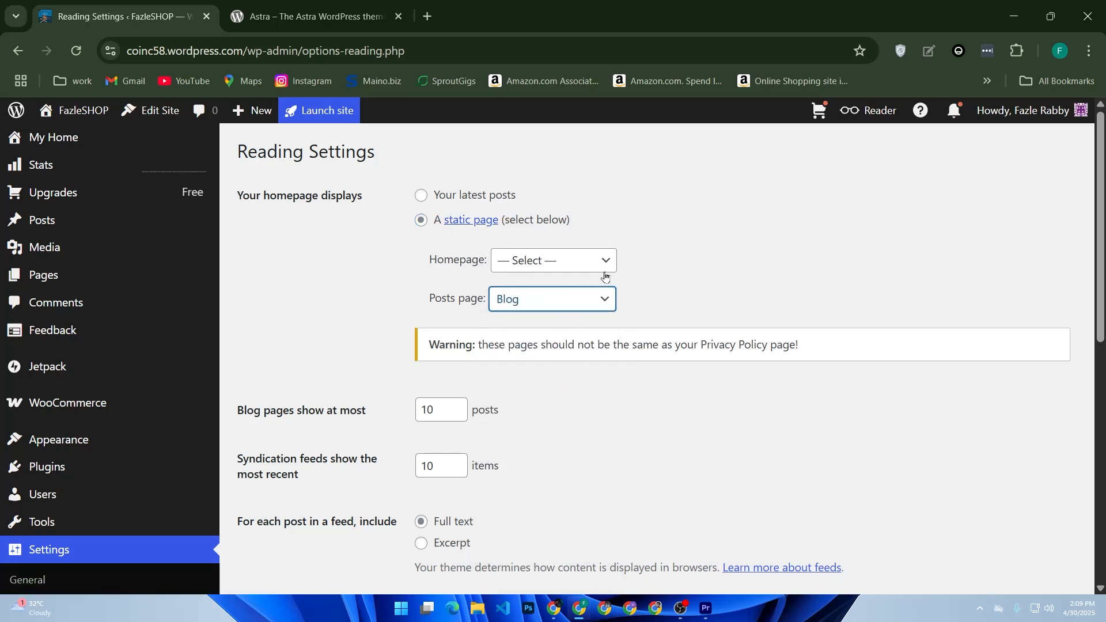
click(563, 270)
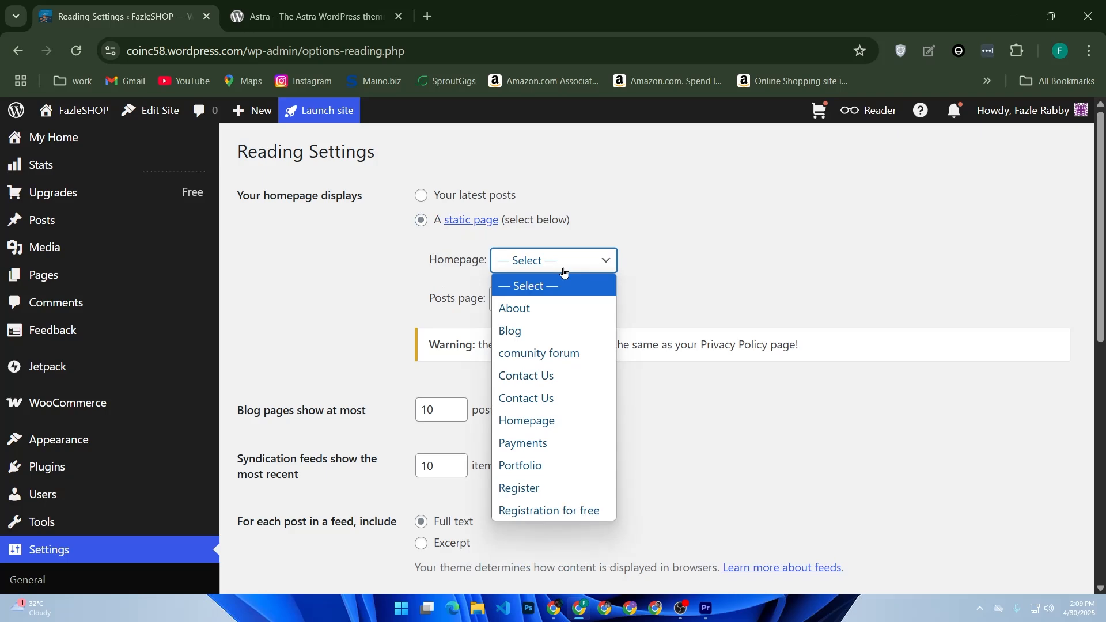
click(564, 271)
scroll(482, 395, down, 9)
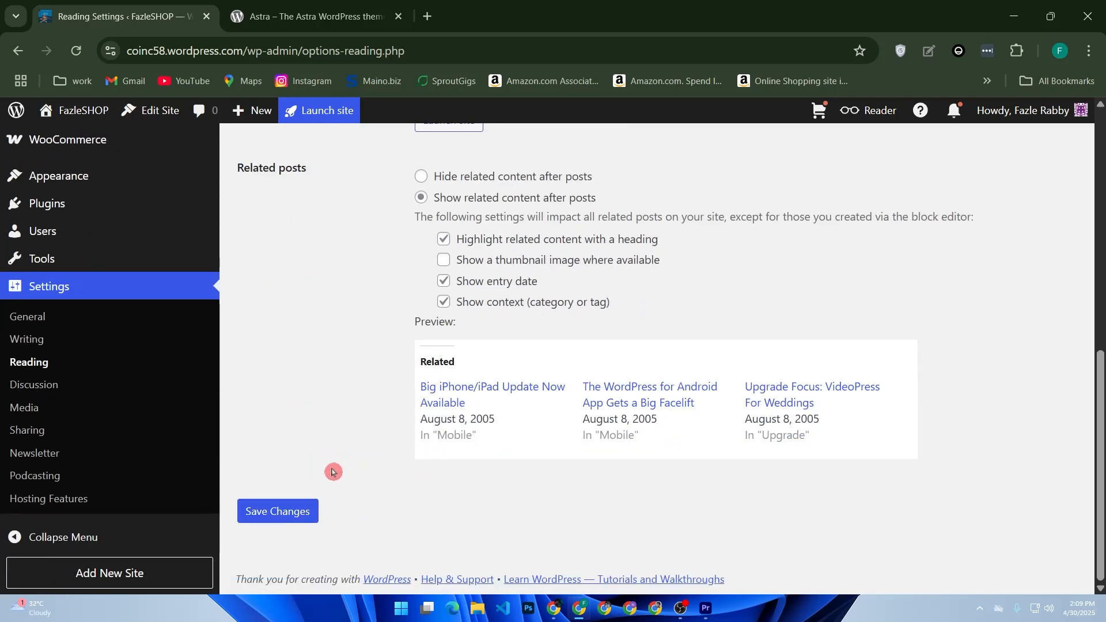
click(285, 511)
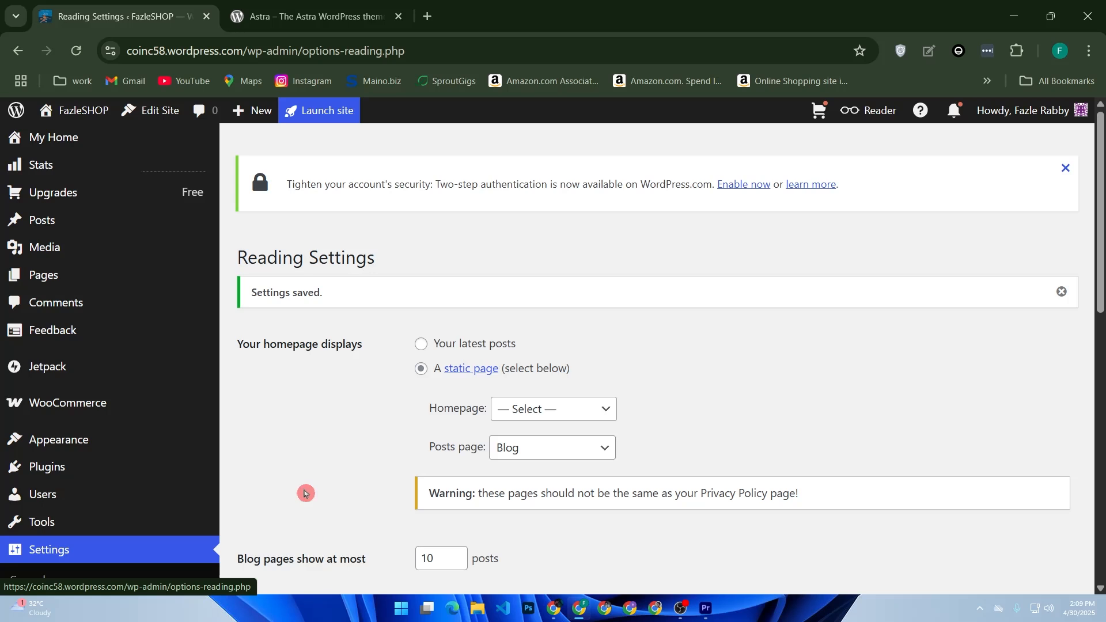
Step: Open the list of all pages and locate the Blog page's entry
click(113, 287)
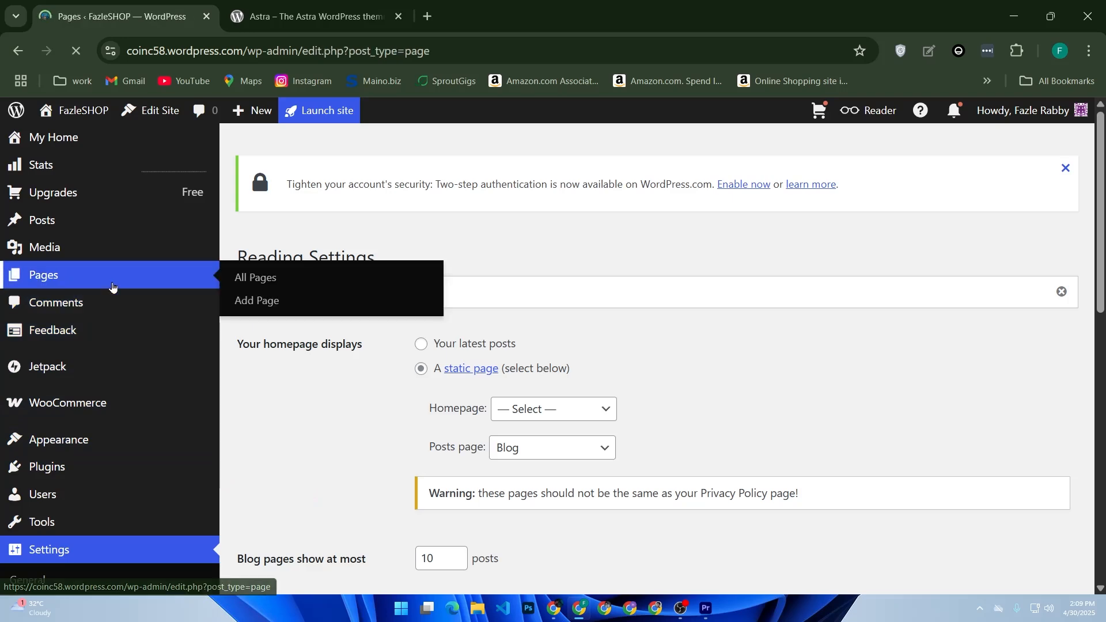
scroll(489, 403, down, 10)
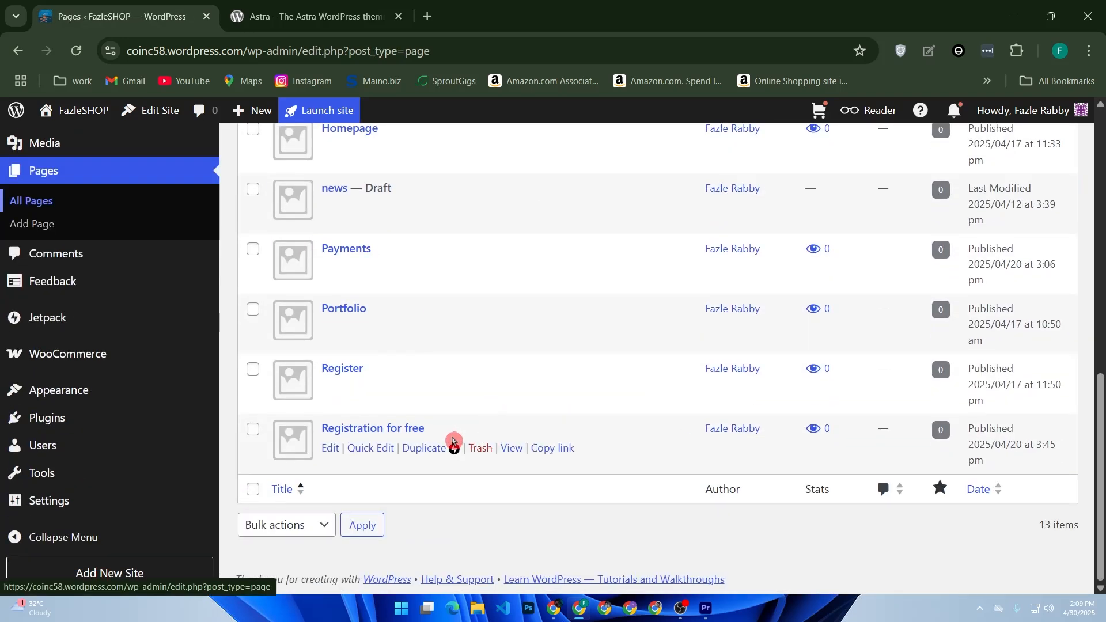
scroll(453, 441, up, 5)
scroll(363, 263, up, 2)
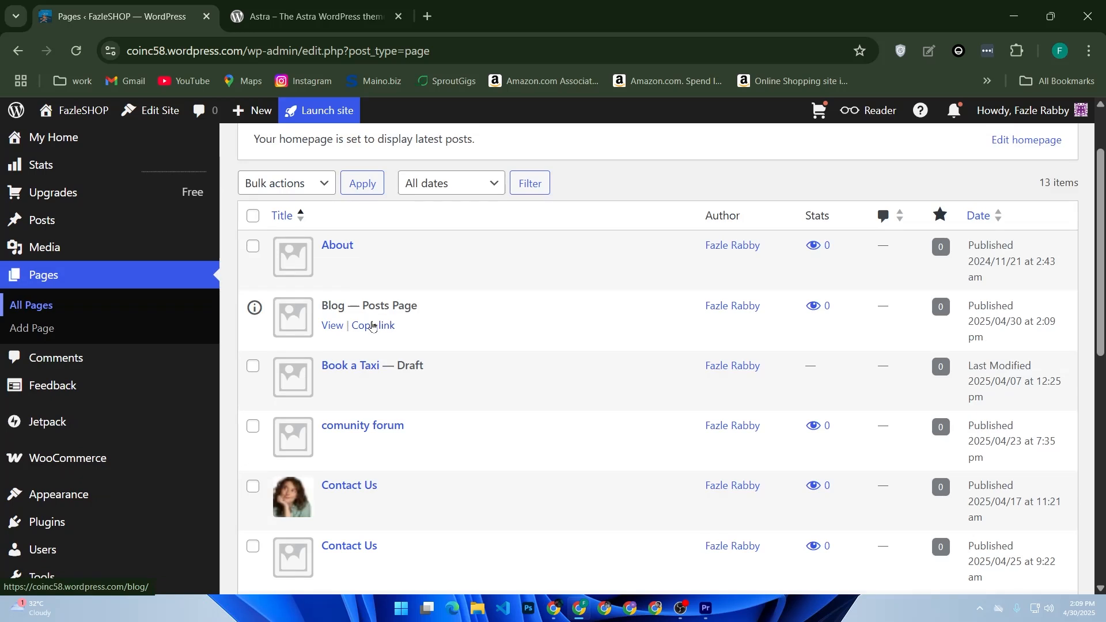
click(469, 322)
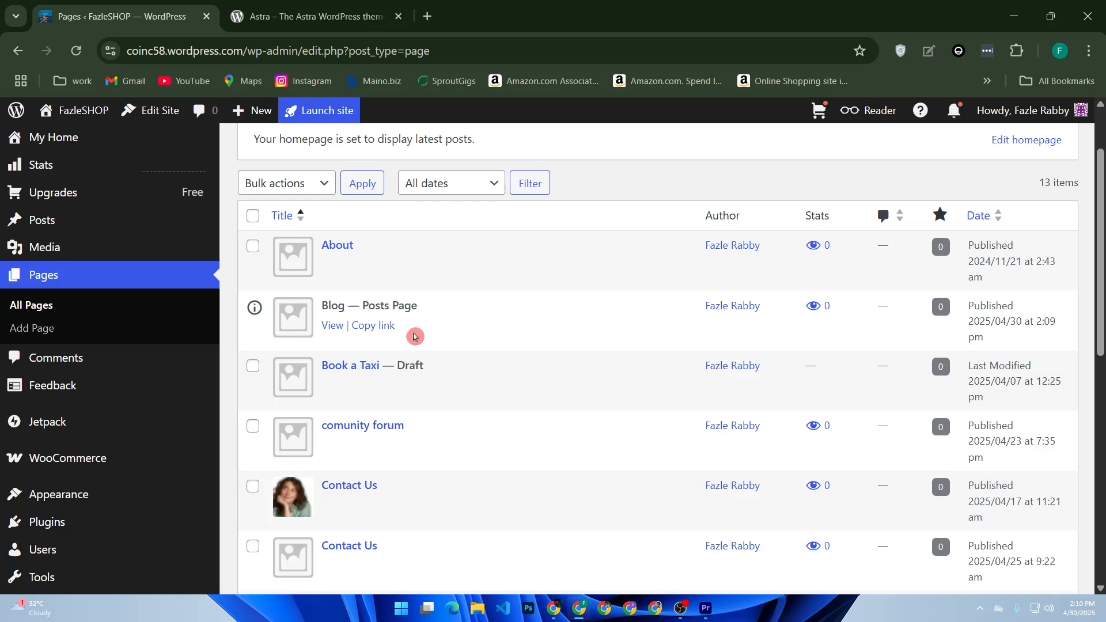
Step: View the live Blog page and look through its sections from the footer up to the testimonial
click(341, 333)
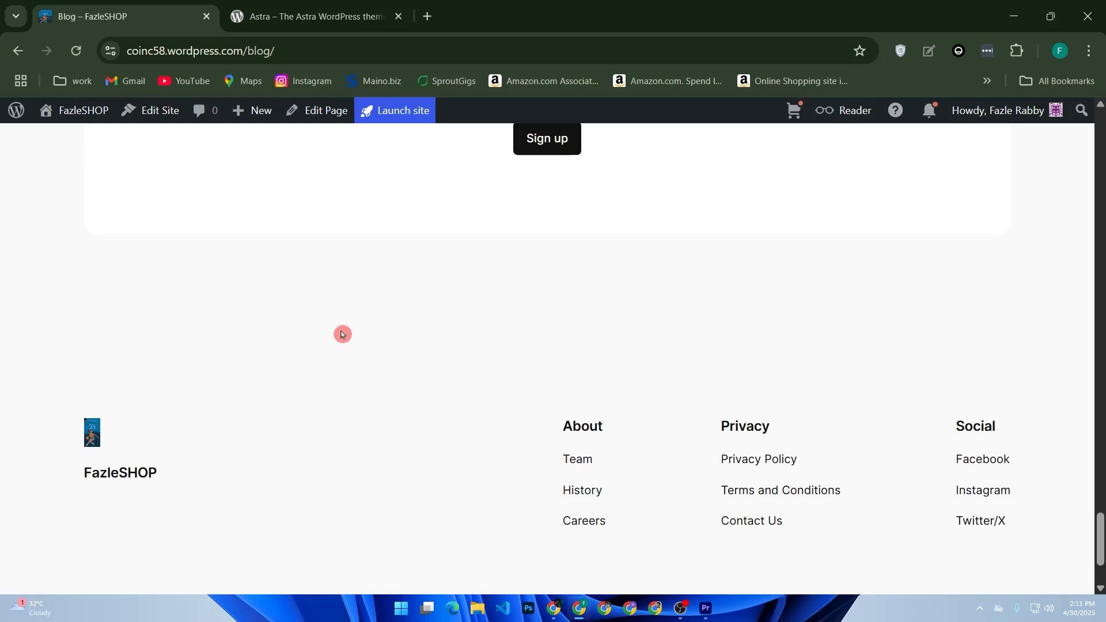
scroll(341, 334, up, 10)
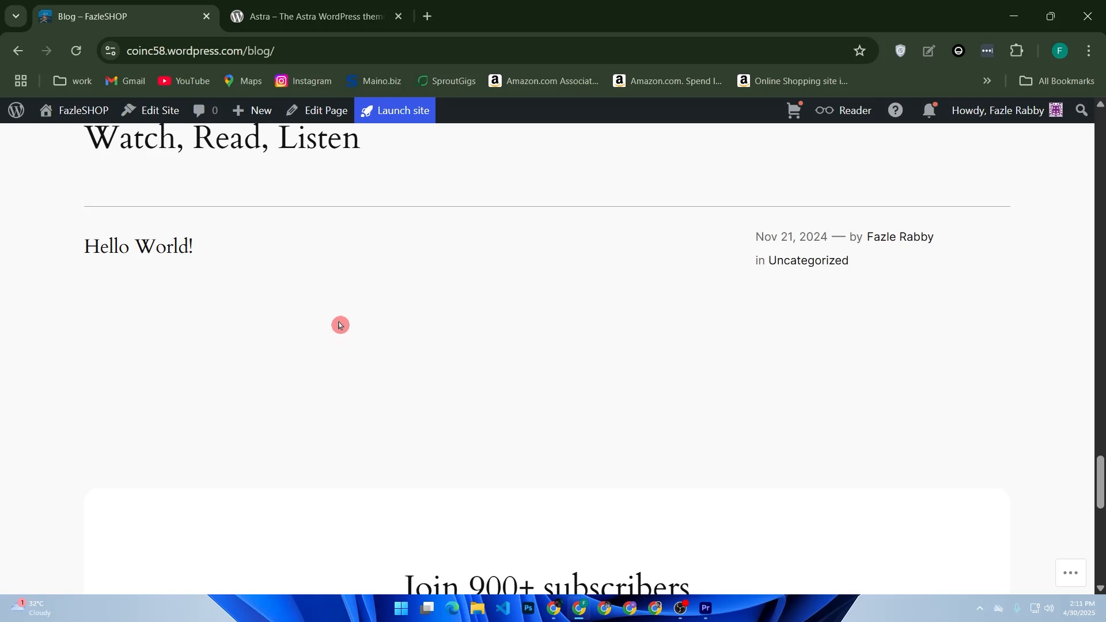
scroll(339, 326, up, 2)
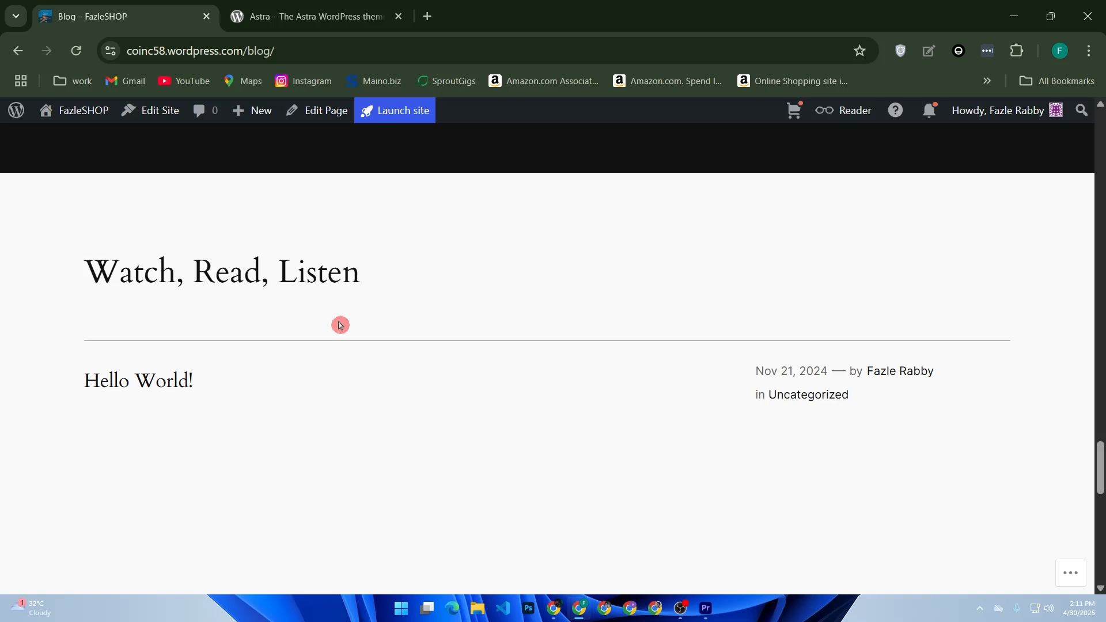
scroll(340, 325, up, 5)
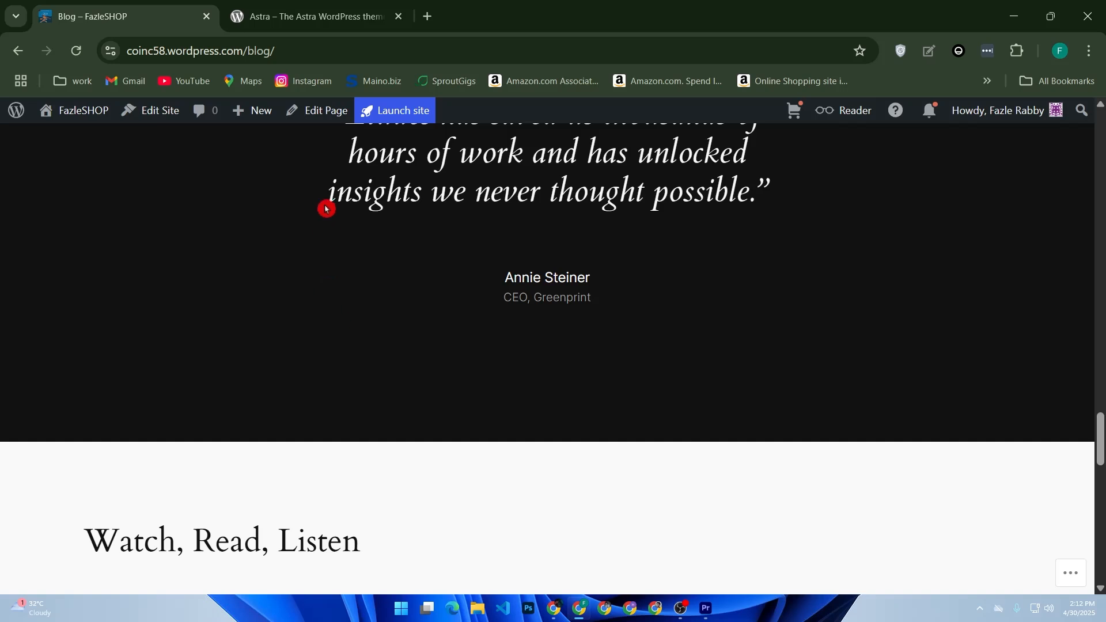
Step: Open the Blog page for editing without a starter pattern and search the available blocks for "two"
click(317, 121)
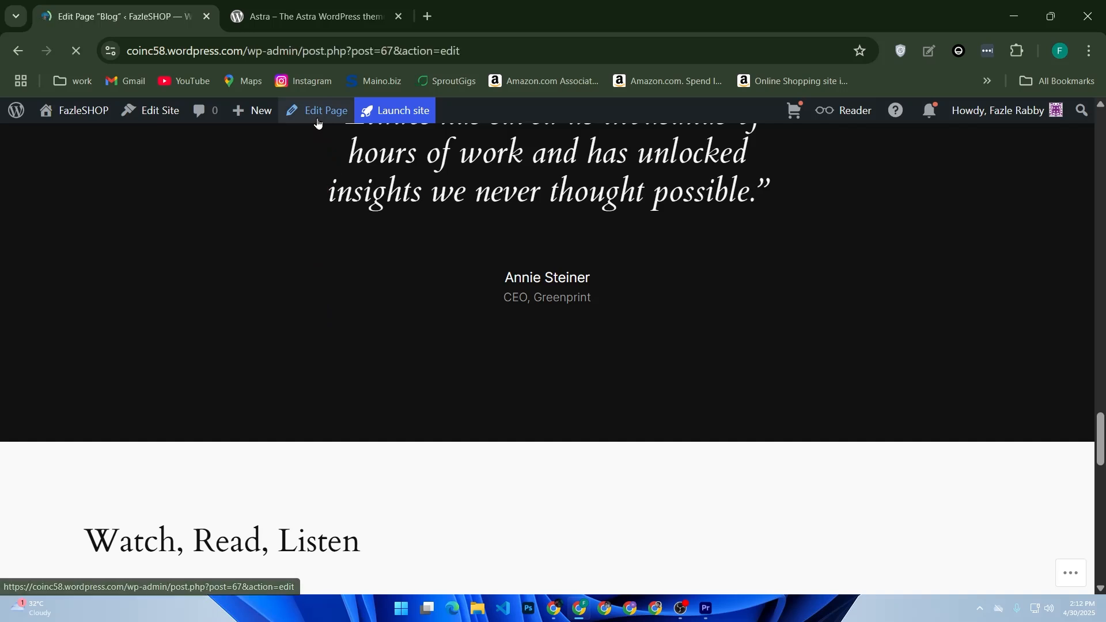
click(318, 121)
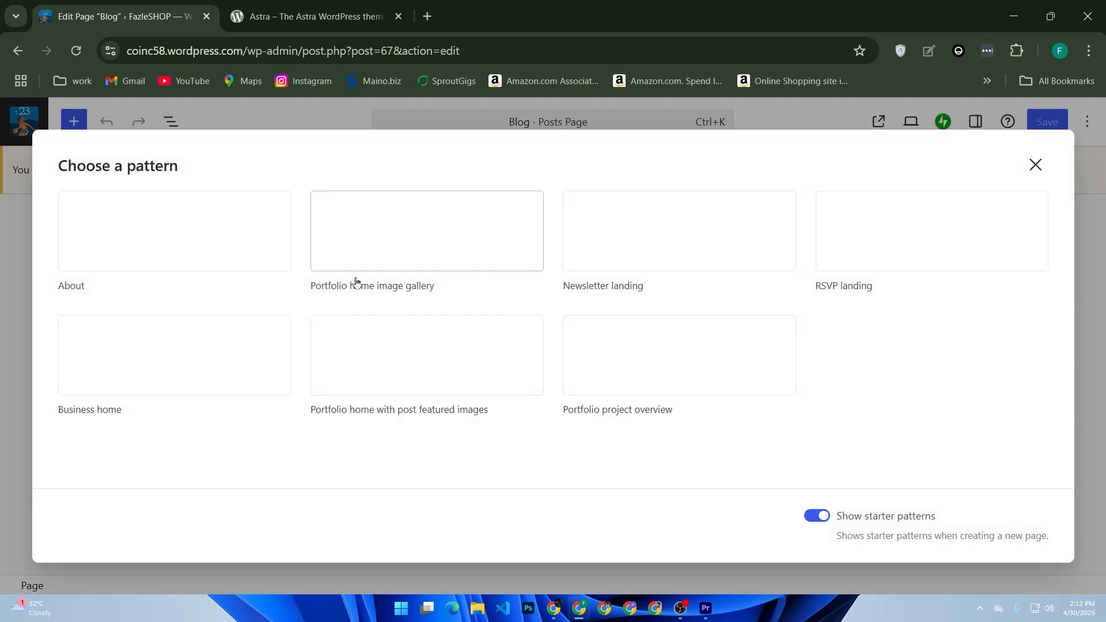
click(1035, 168)
click(74, 121)
click(144, 218)
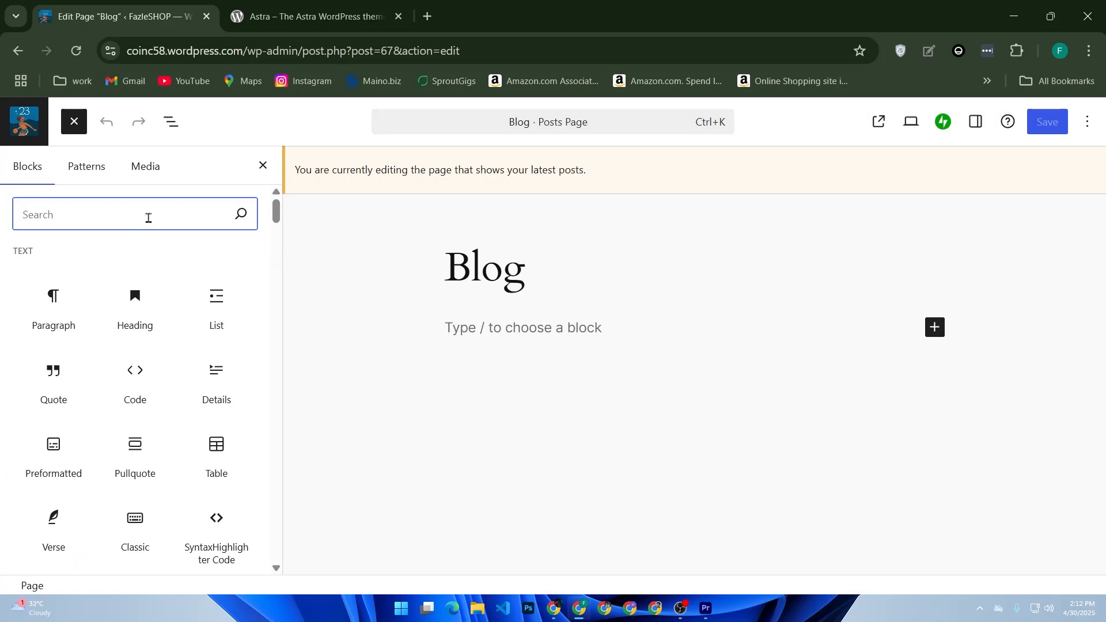
text(tam)
key(BackSpace)
key(BackSpace)
text(e)
key(BackSpace)
text(w)
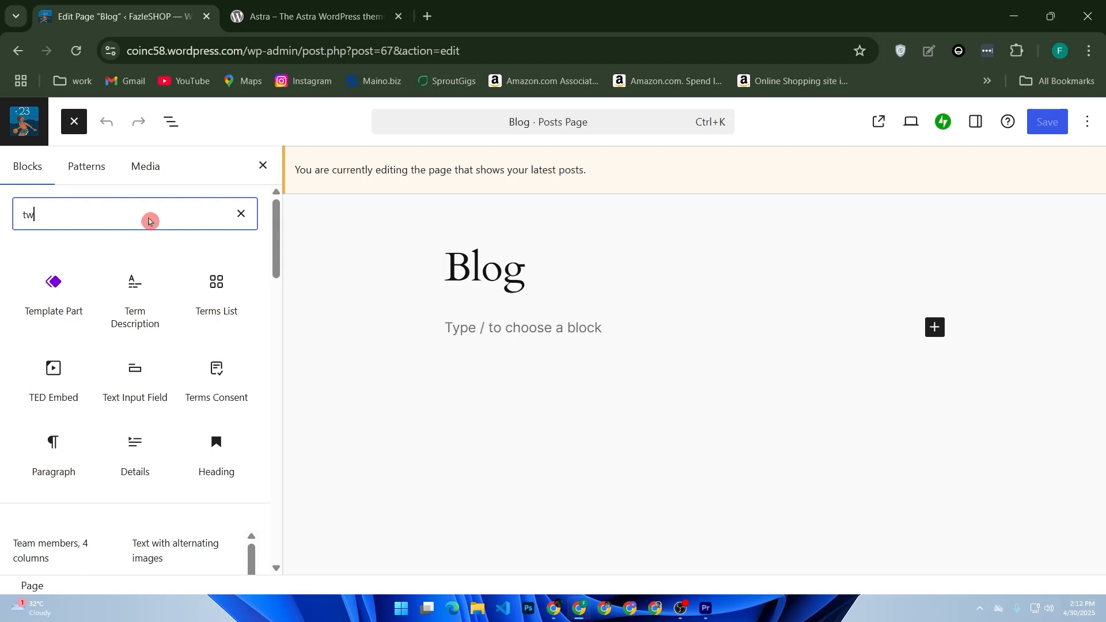
text(o)
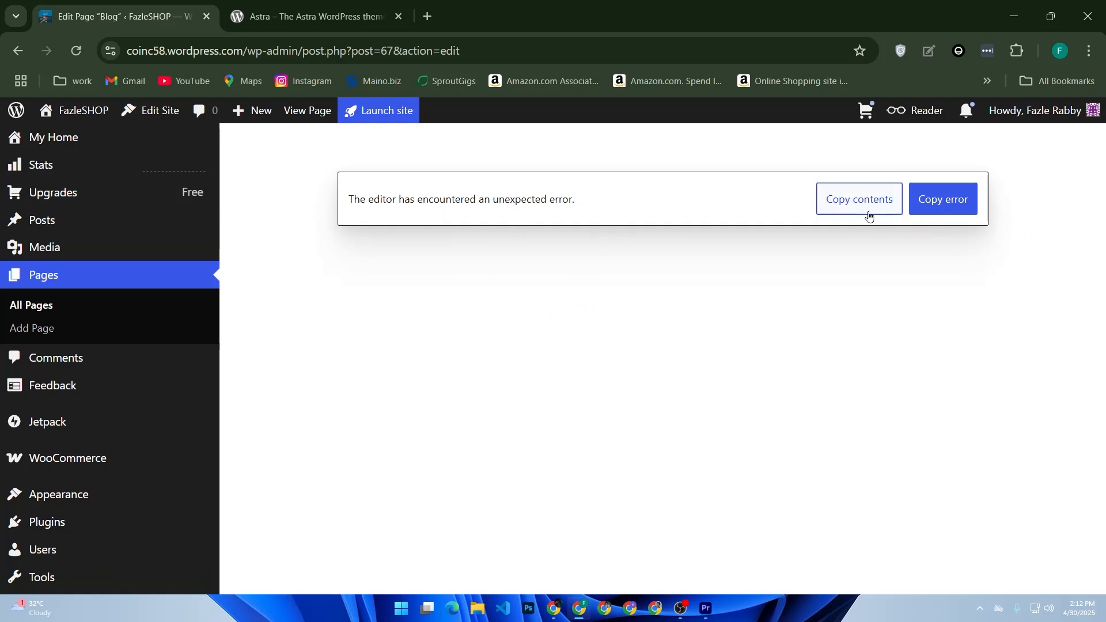
Step: Reopen the Blog page in the editor, try to insert a 33 / 66 Columns block and leave without saving
mouse_move(254, 109)
click(320, 112)
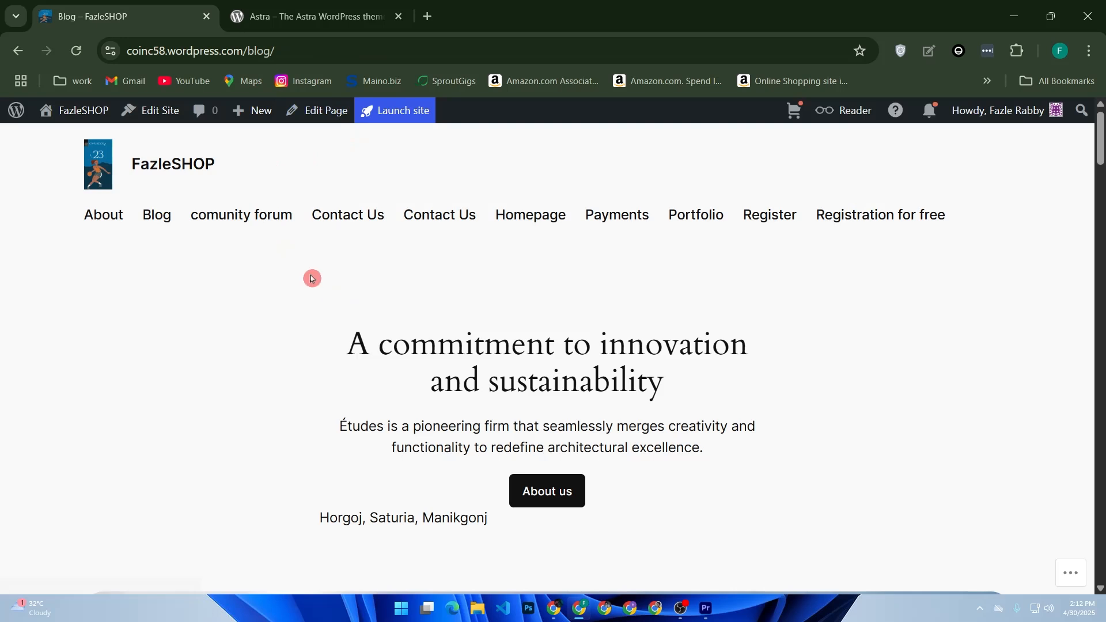
click(318, 111)
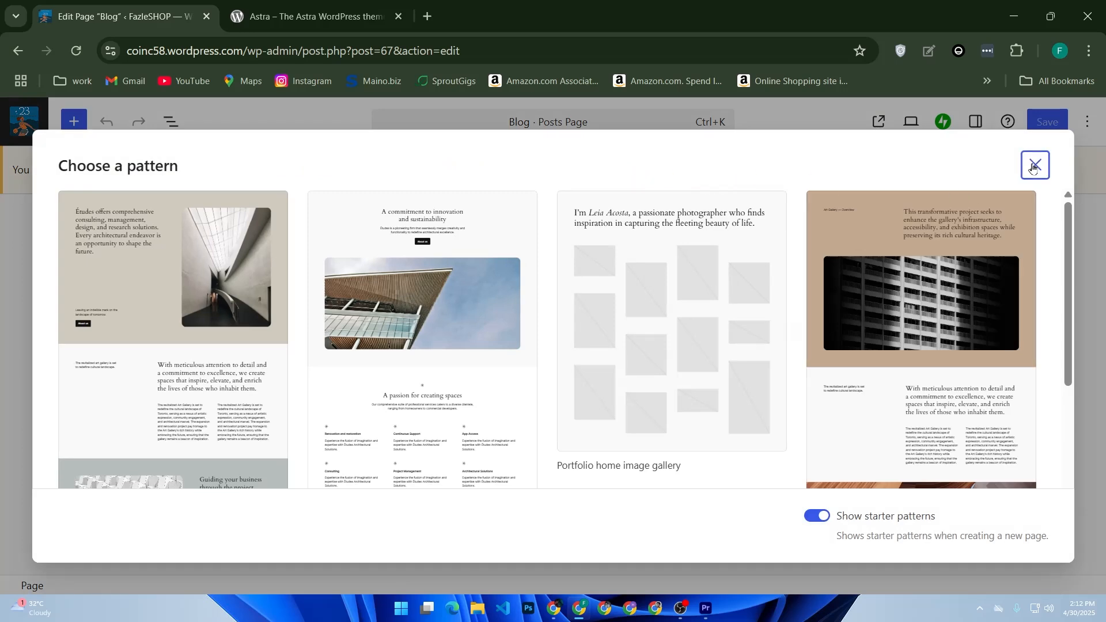
click(1035, 165)
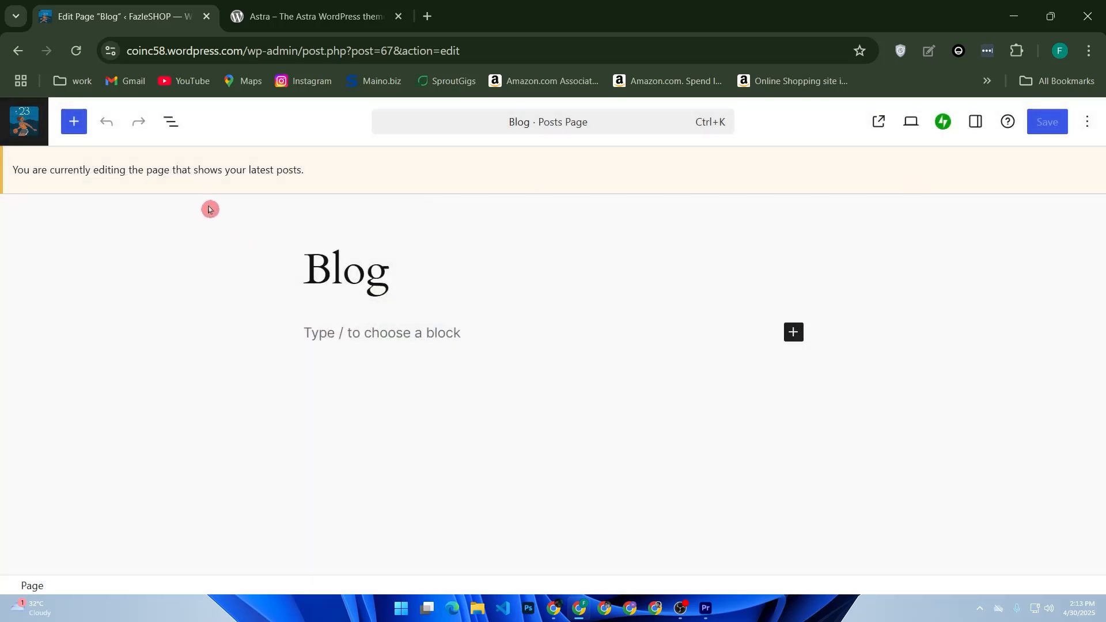
click(75, 123)
click(152, 222)
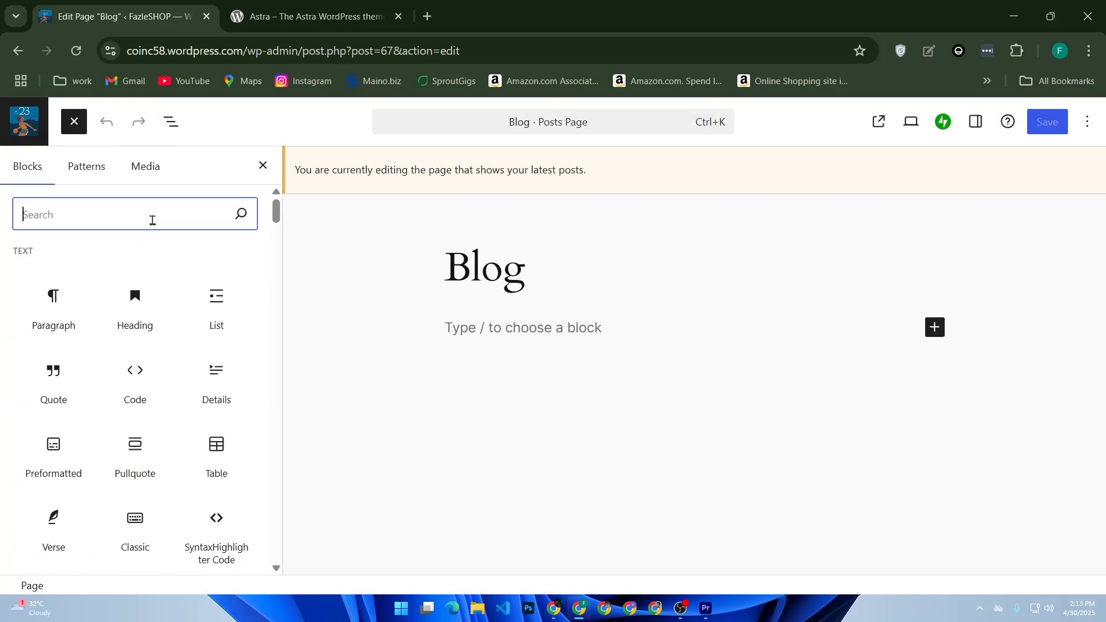
text(col)
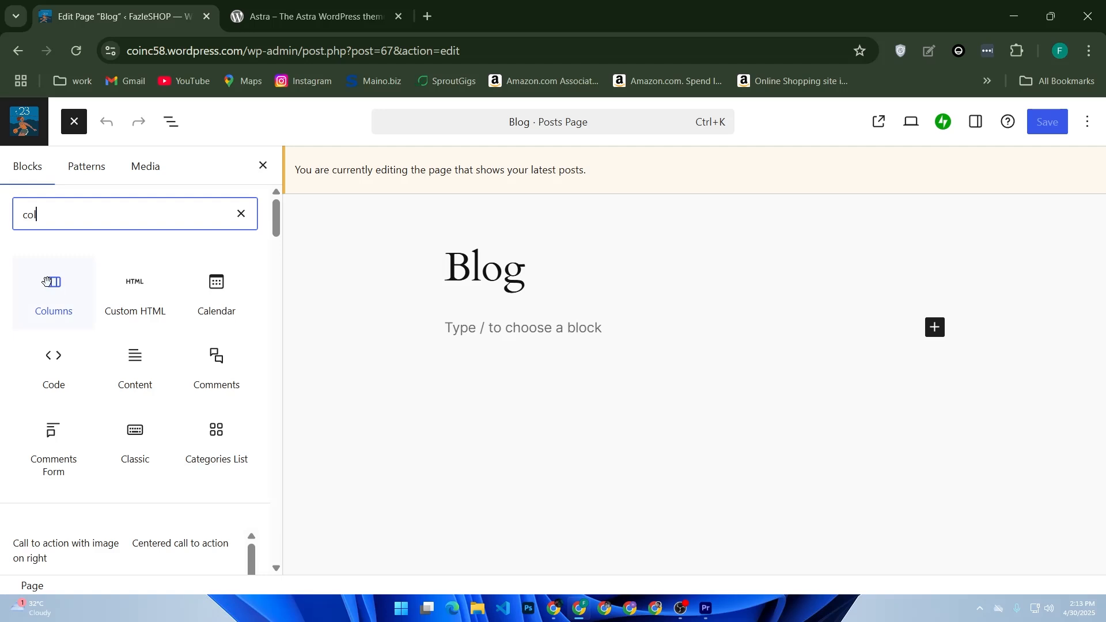
click(47, 282)
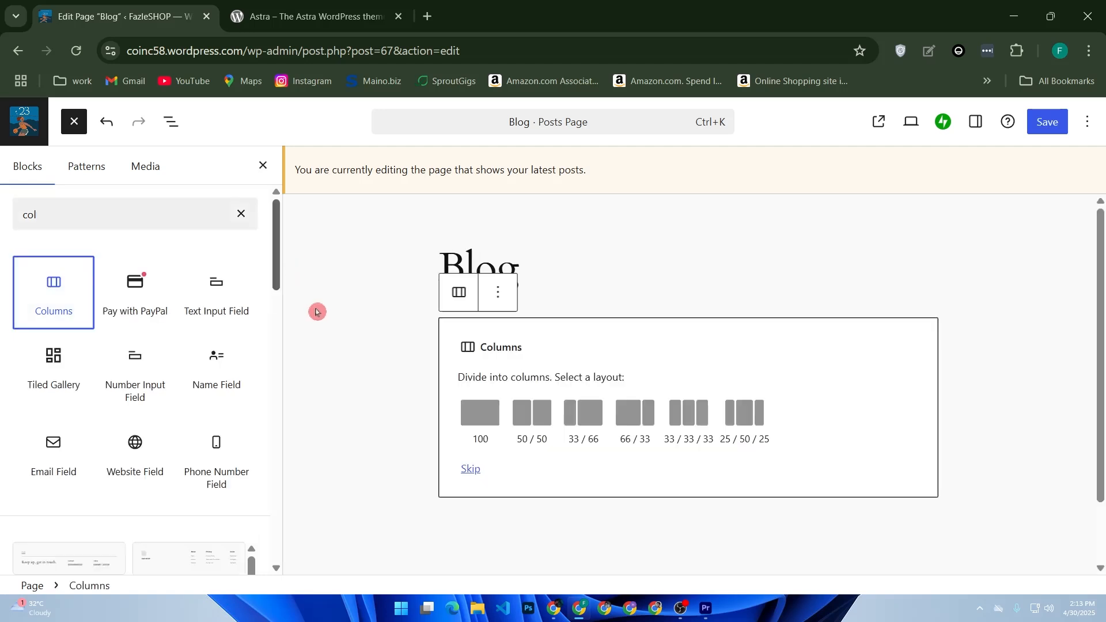
click(591, 411)
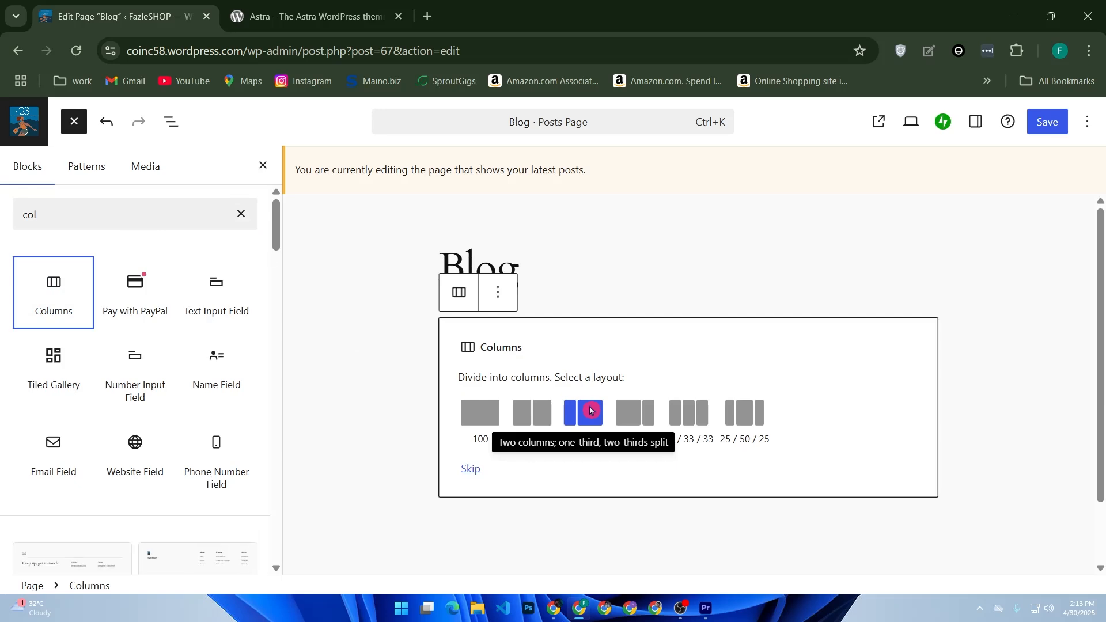
key(F5)
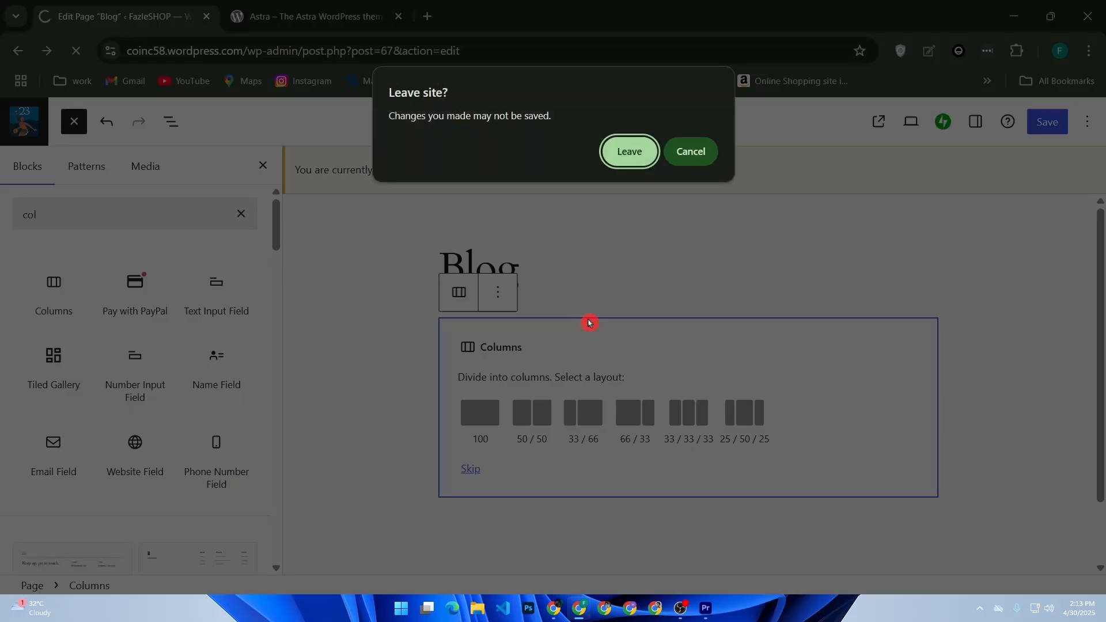
click(636, 150)
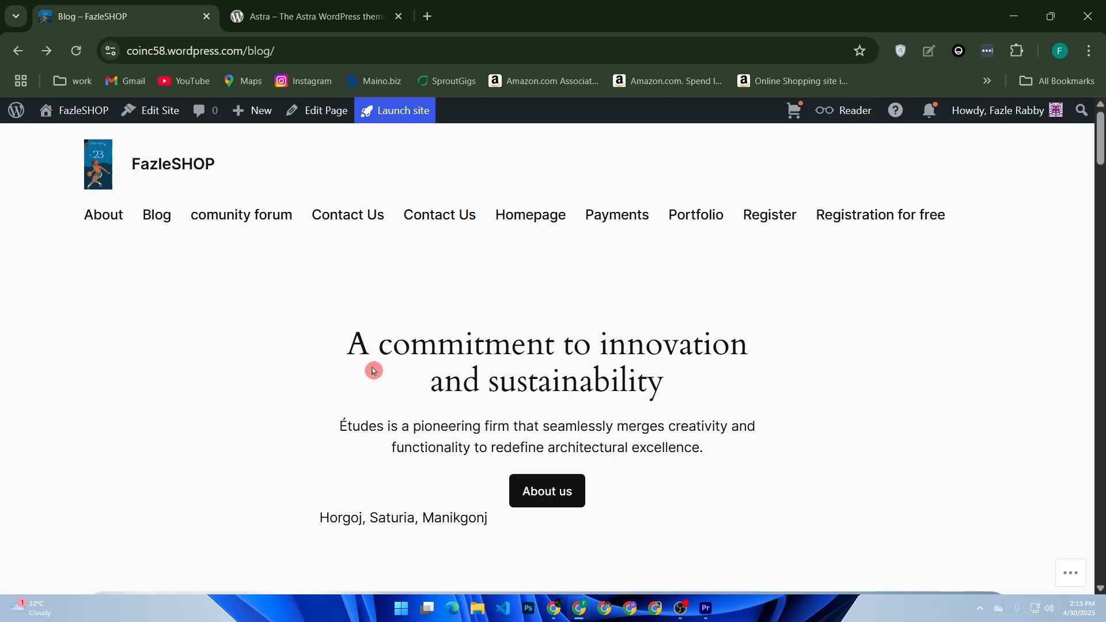
Step: Look through the live Blog page and reopen it in the editor without a starter pattern
scroll(358, 396, down, 12)
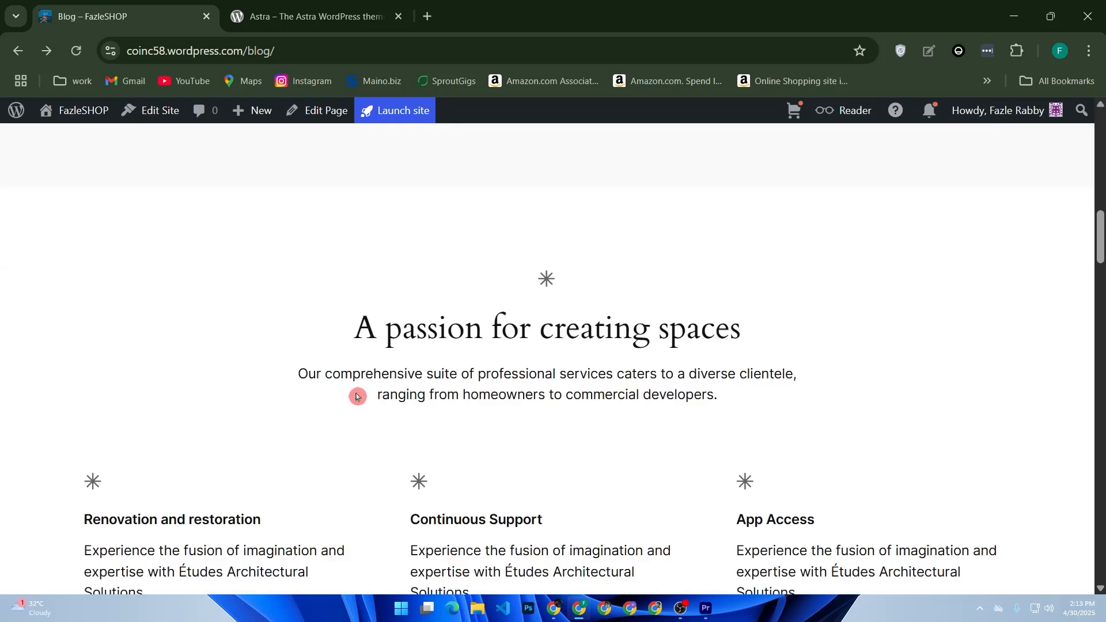
scroll(356, 396, up, 10)
key(F5)
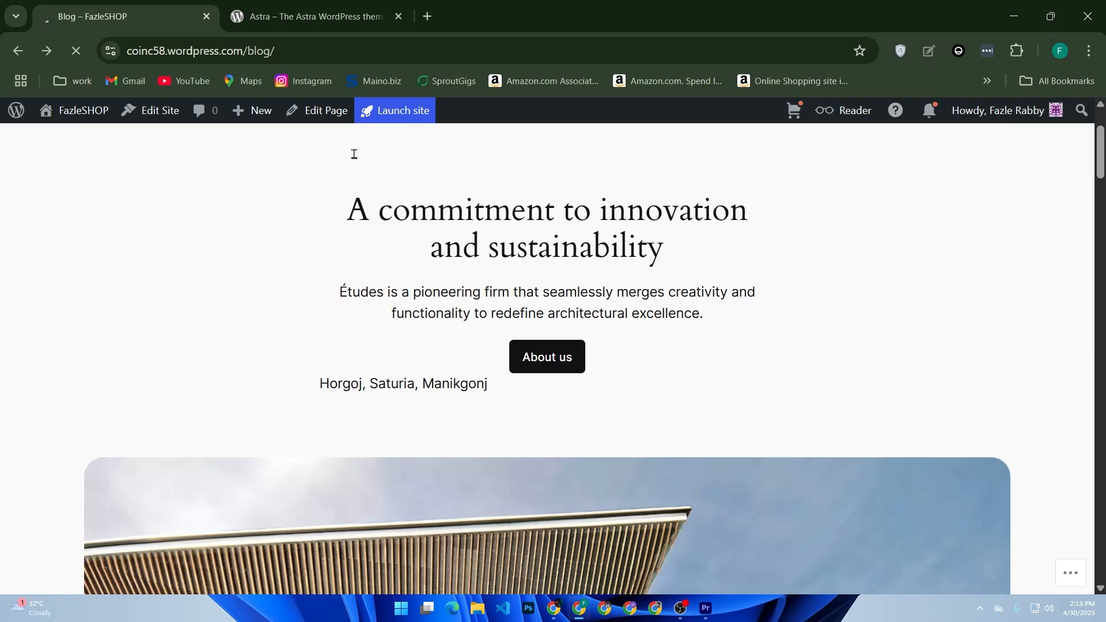
click(75, 119)
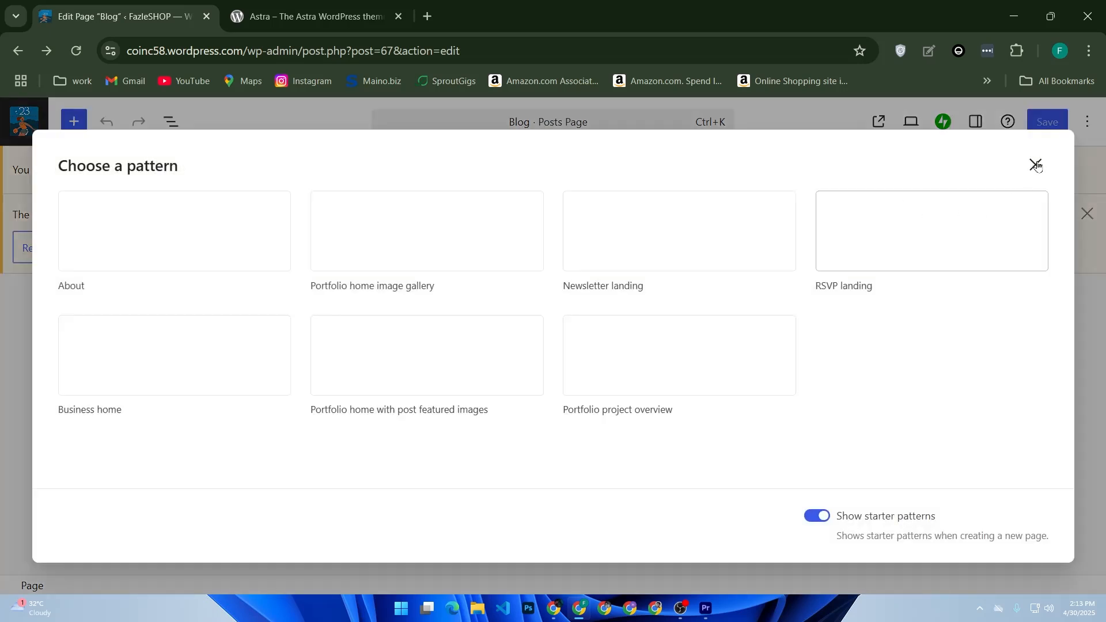
click(1037, 166)
Step: Preview the Blog page in the Tablet and Mobile views and dismiss the browser backup notice
click(912, 127)
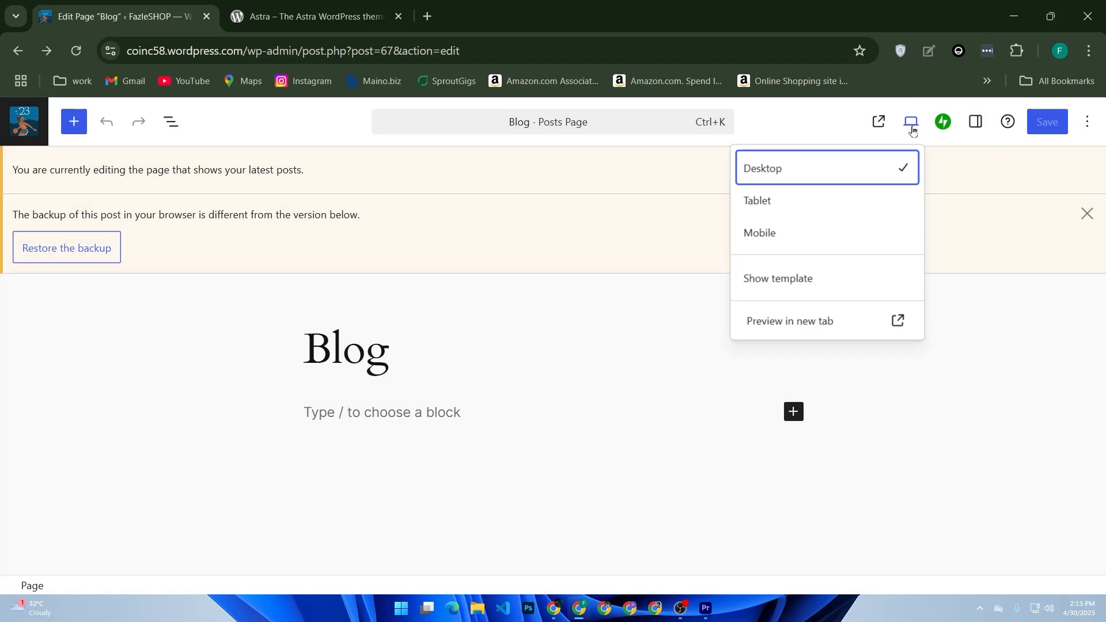
click(818, 209)
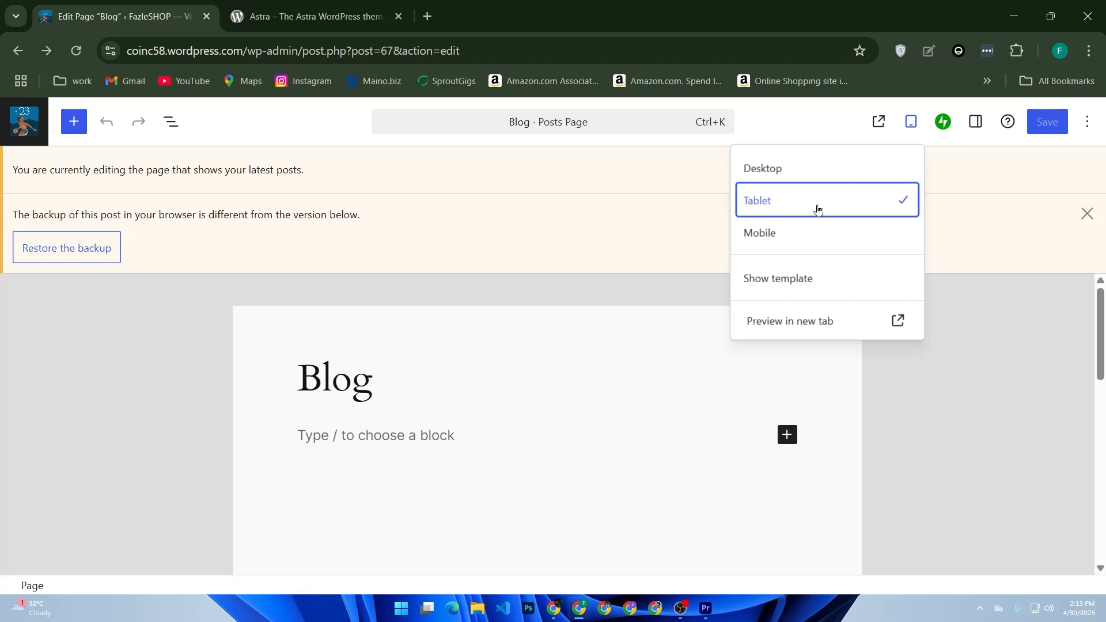
click(792, 231)
scroll(610, 309, down, 5)
scroll(609, 309, up, 5)
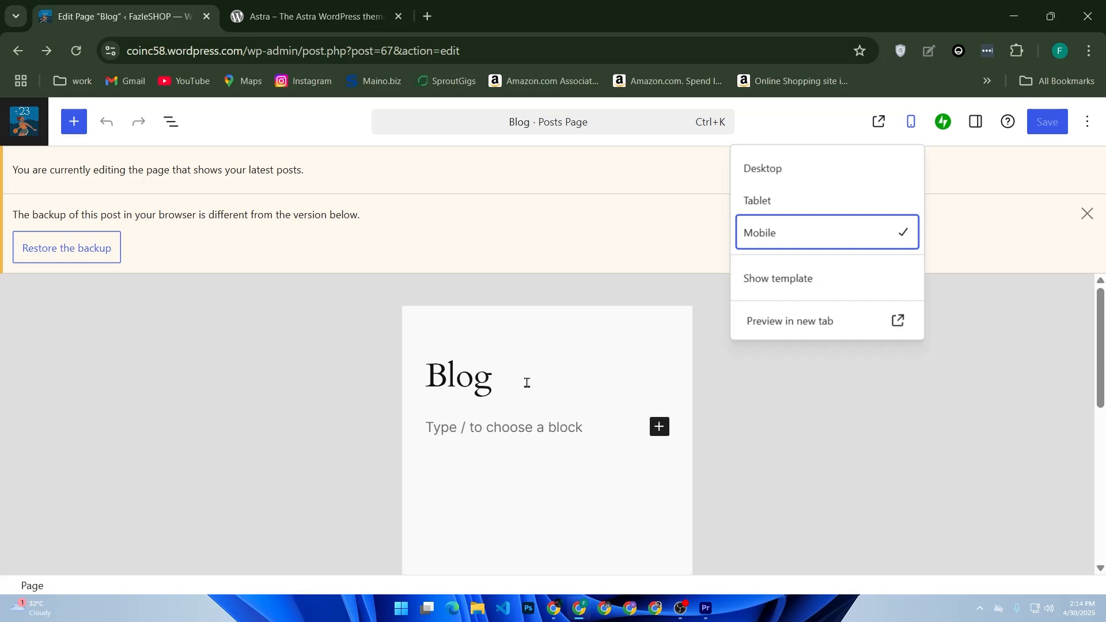
scroll(513, 363, down, 5)
scroll(540, 371, up, 5)
click(1087, 215)
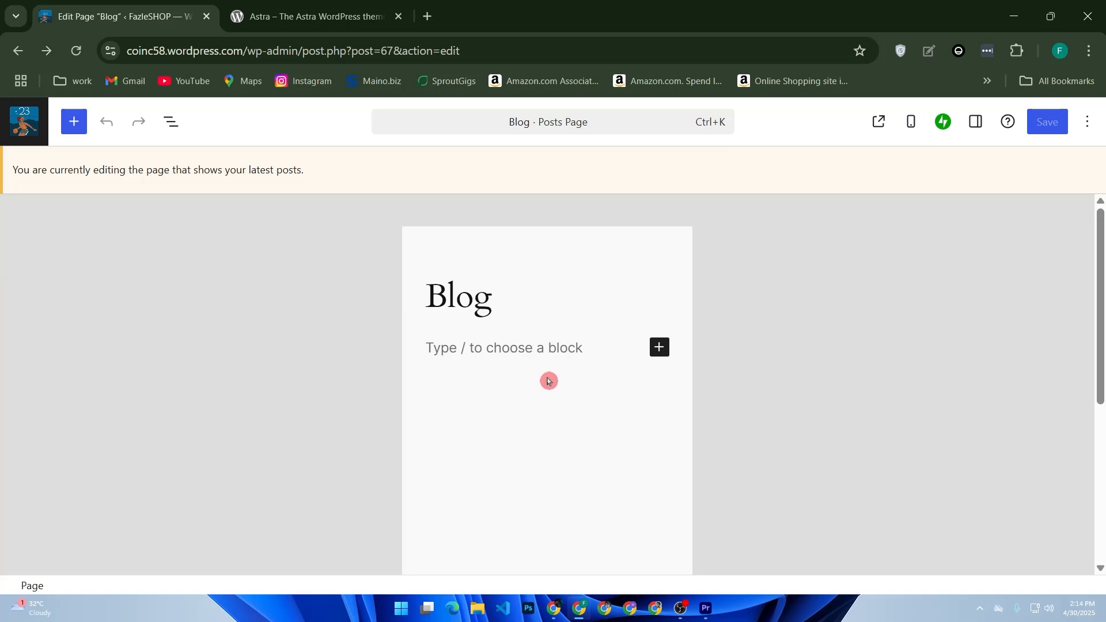
scroll(548, 378, down, 5)
scroll(548, 389, up, 2)
scroll(548, 388, down, 3)
scroll(548, 388, up, 5)
click(330, 312)
double_click(438, 304)
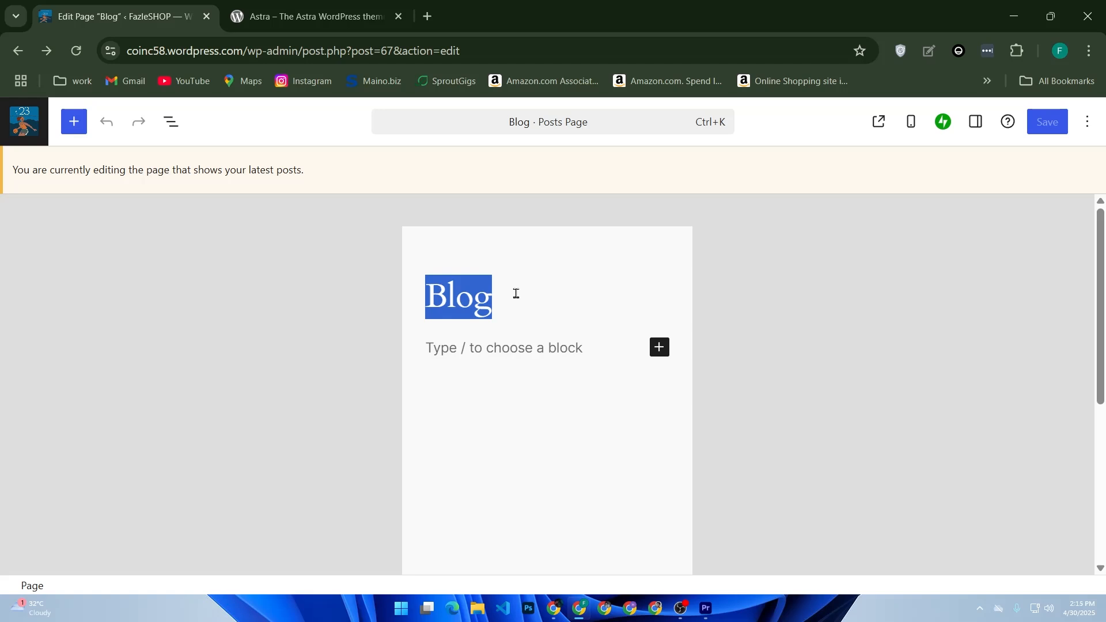
scroll(518, 311, down, 2)
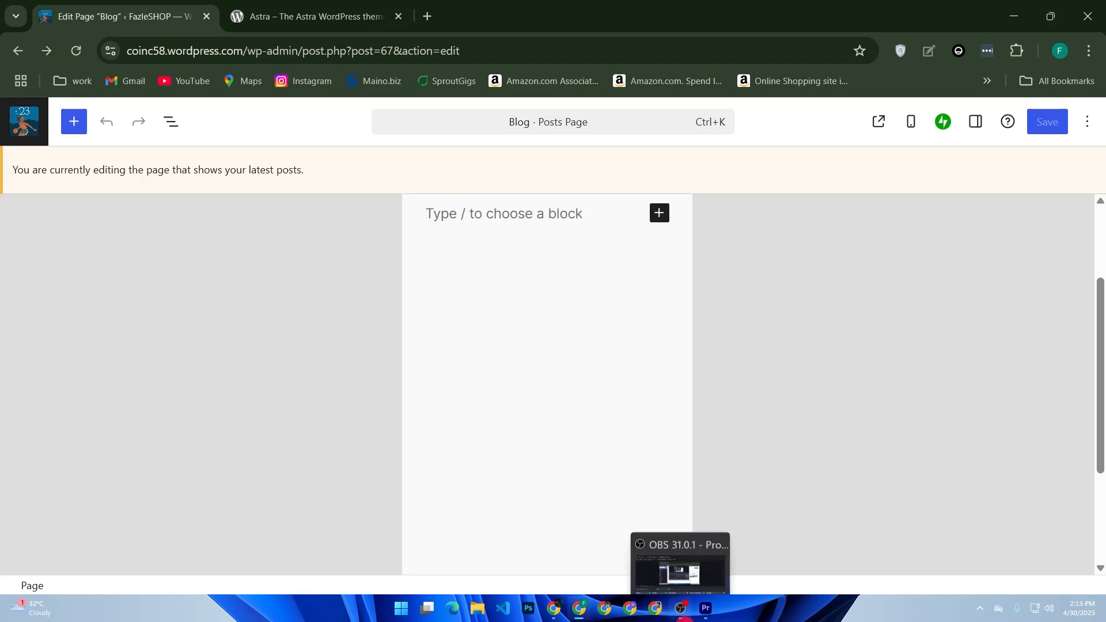